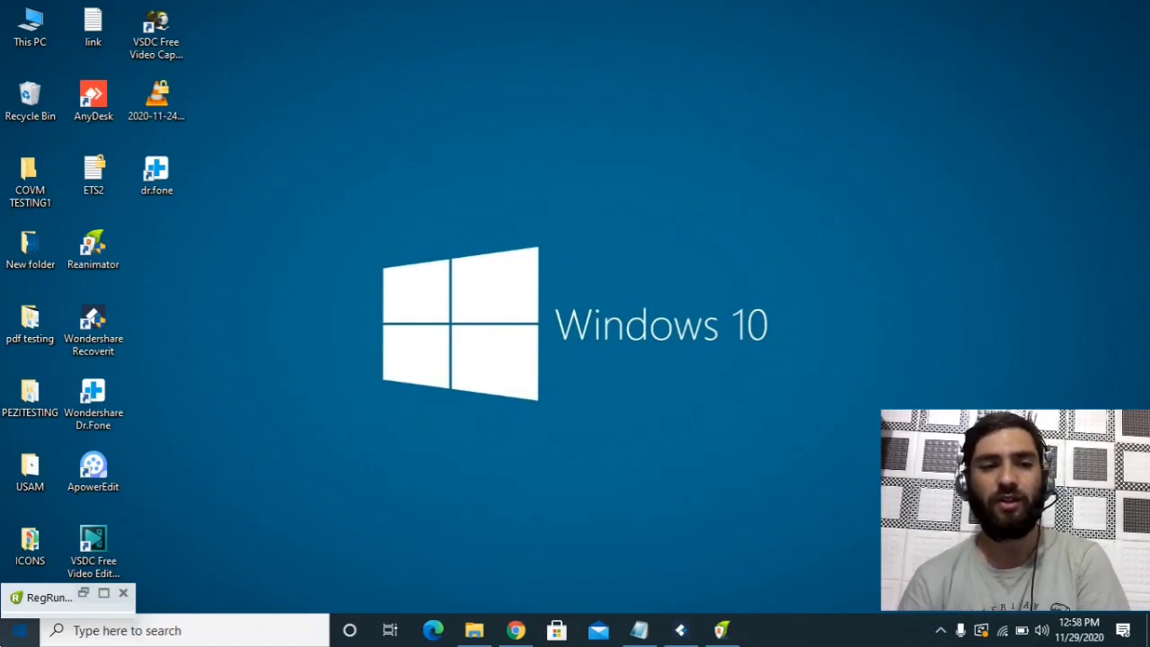
Step: Search Windows for Notepad and launch it with an empty document
click(174, 631)
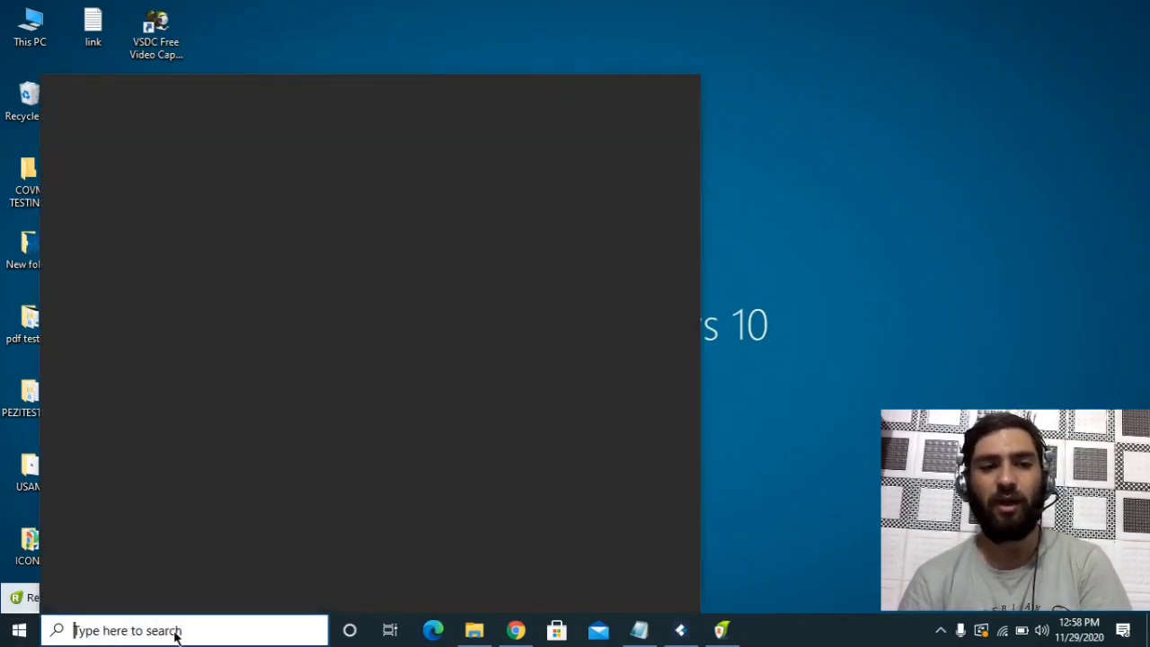
text(n)
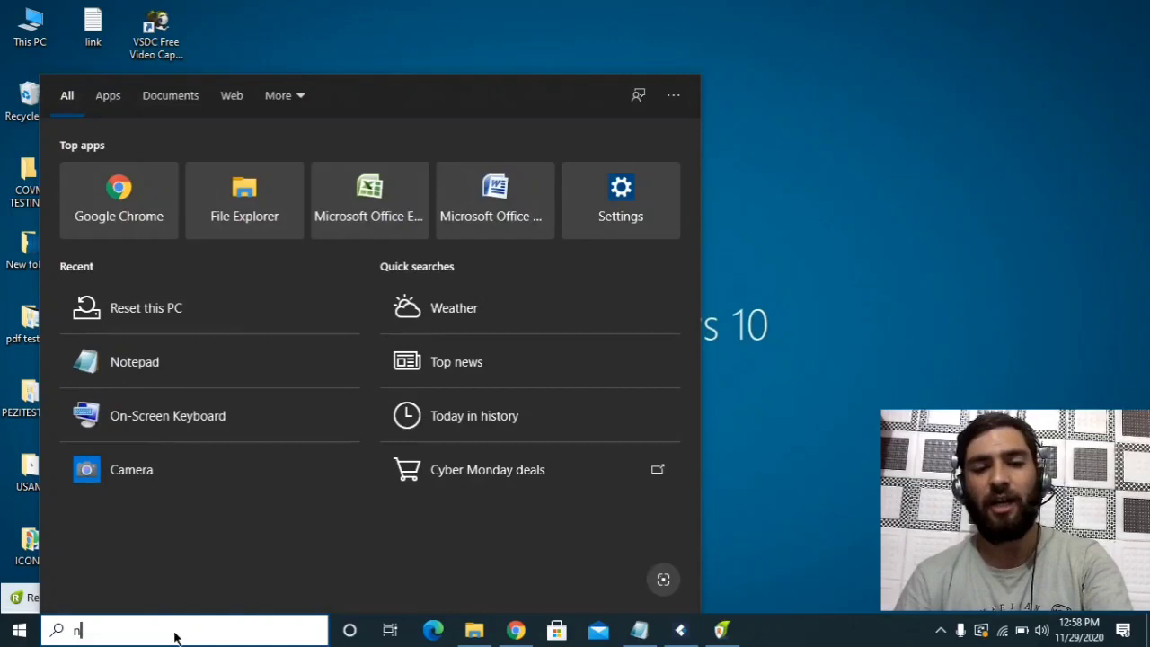
text(ote)
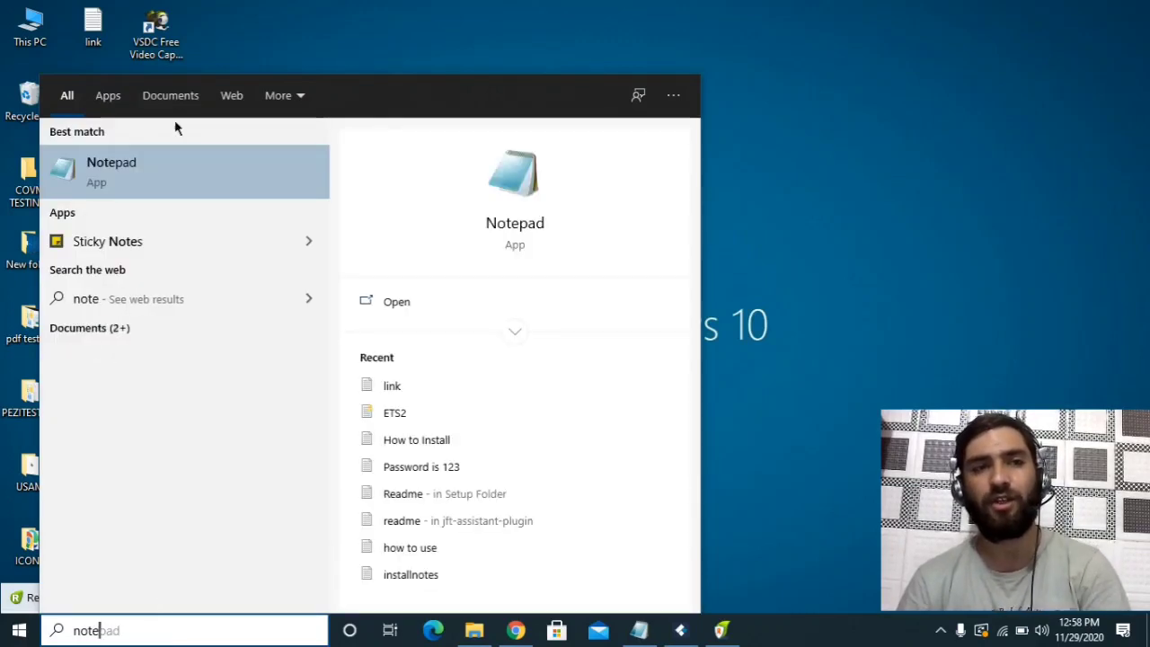
right_click(169, 180)
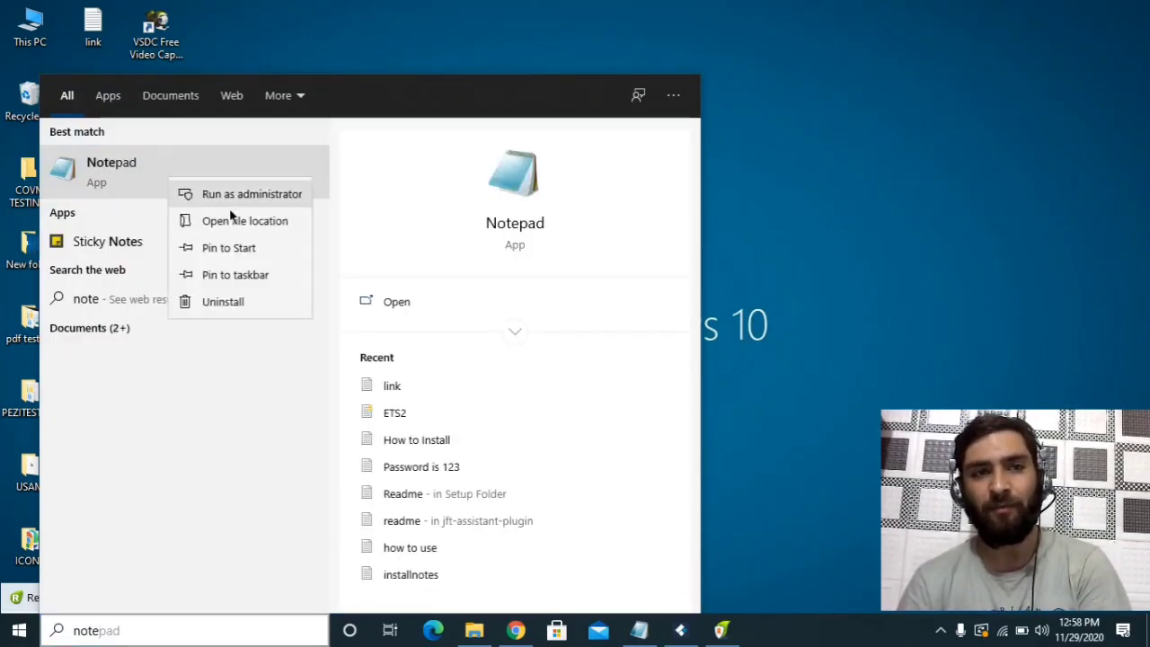
key(Escape)
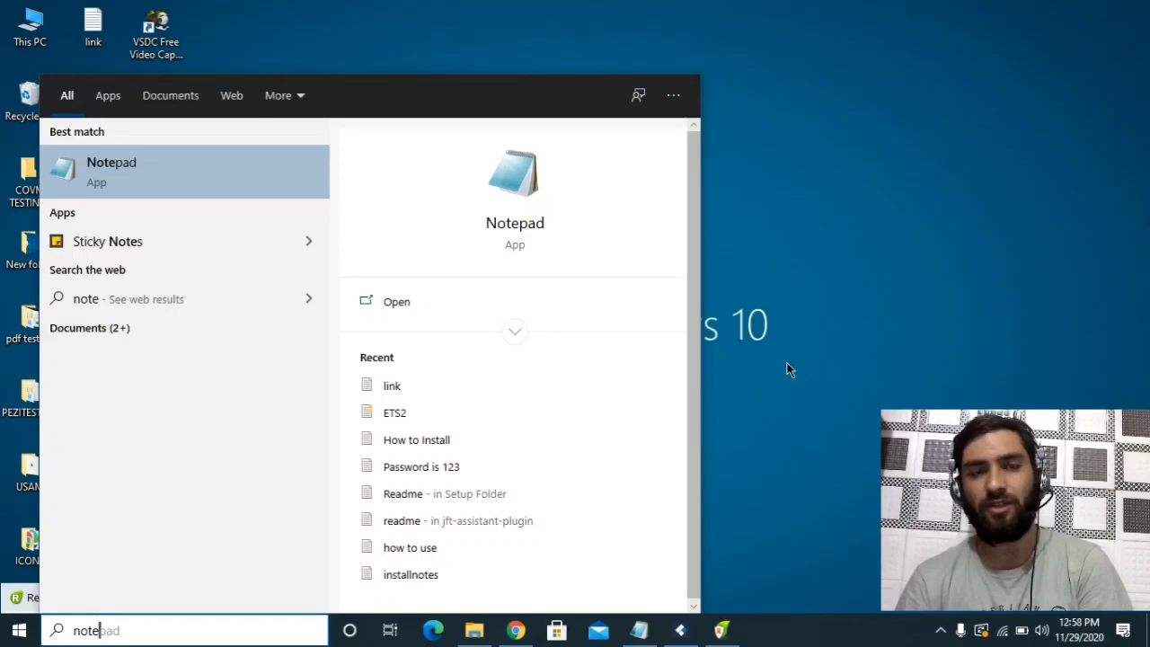
key(Return)
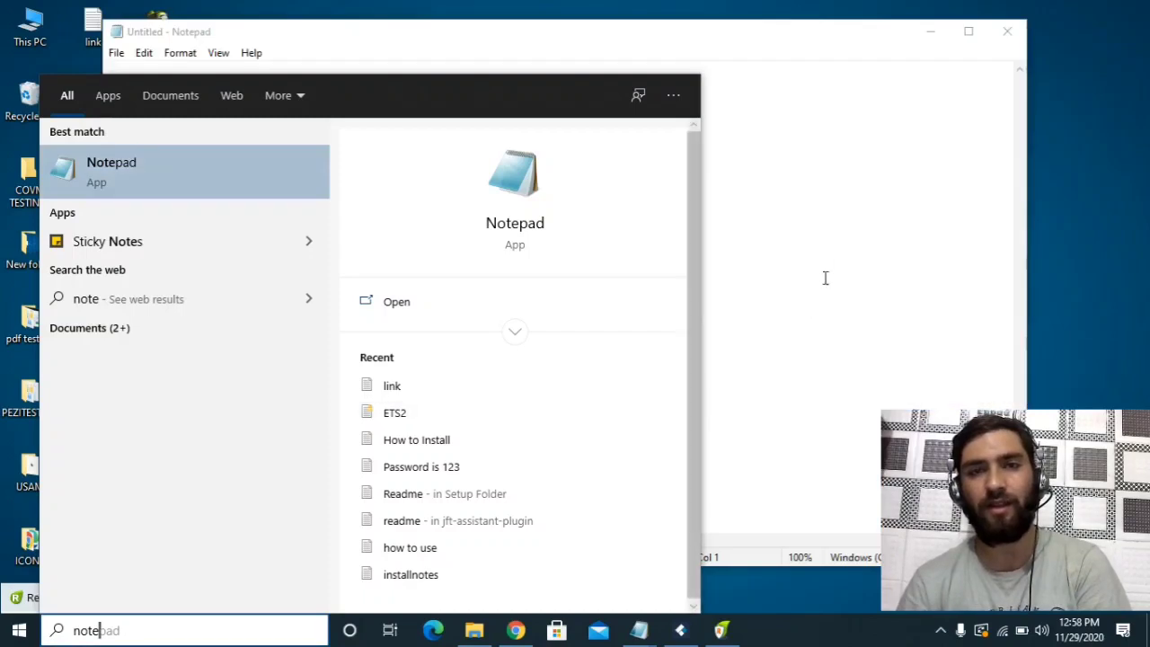
Step: Start opening a file in Notepad and browse to the C:\Windows\System32\drivers\etc folder
click(115, 55)
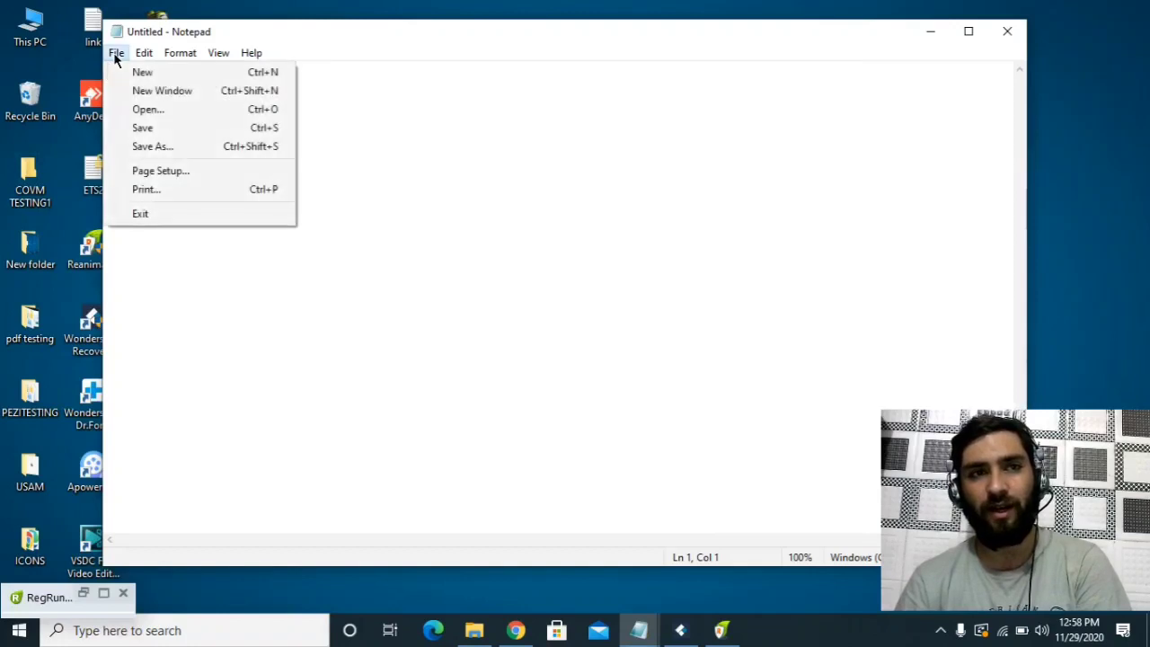
click(171, 110)
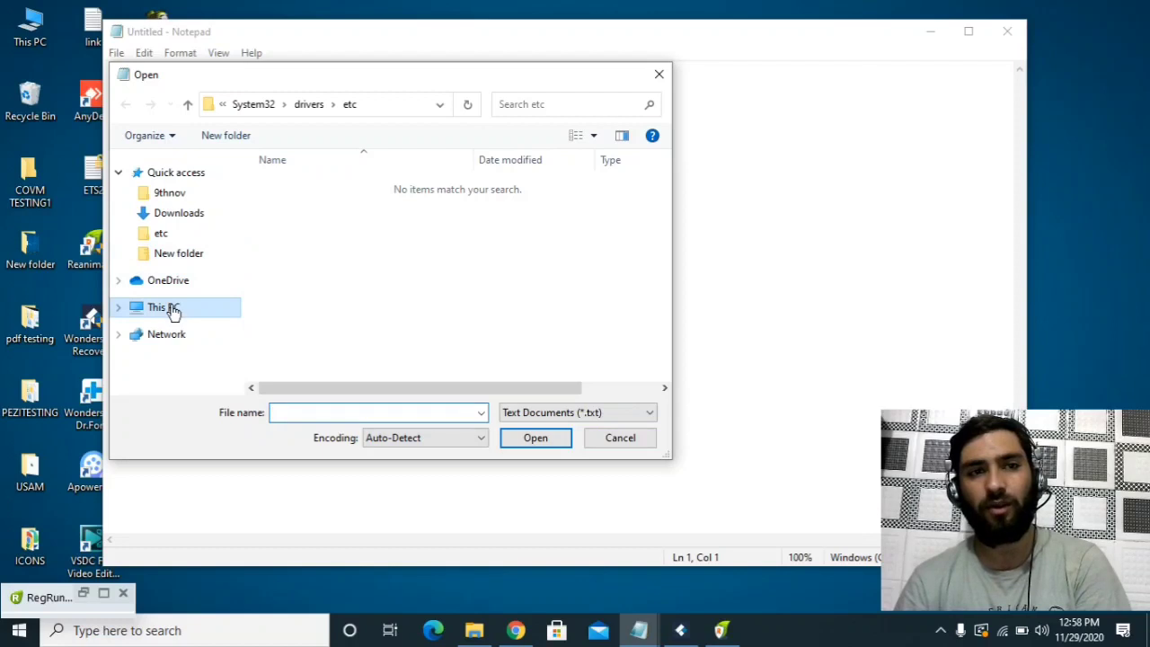
click(172, 310)
scroll(485, 238, down, 3)
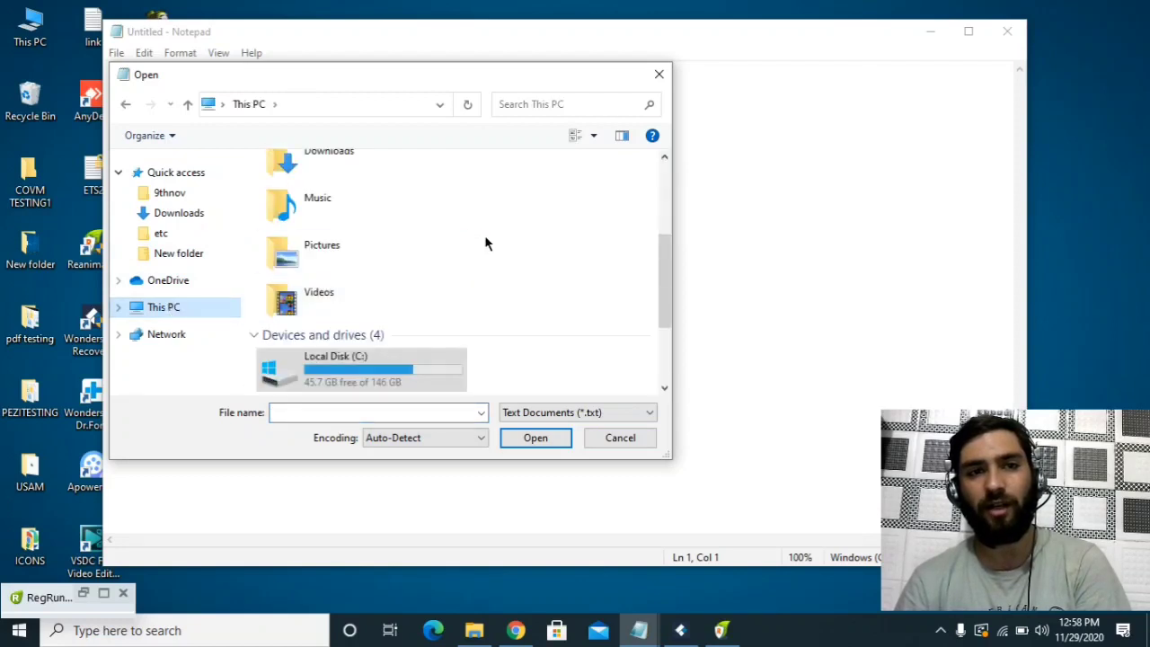
double_click(360, 370)
scroll(329, 323, down, 2)
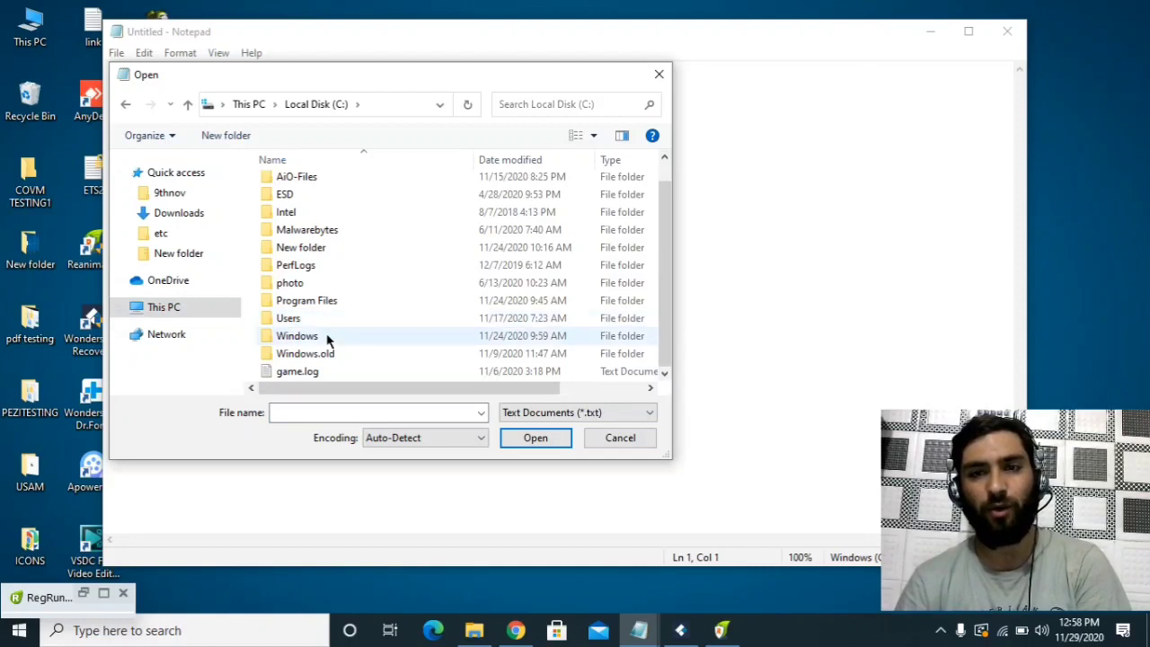
double_click(327, 337)
scroll(351, 263, down, 10)
scroll(350, 265, down, 7)
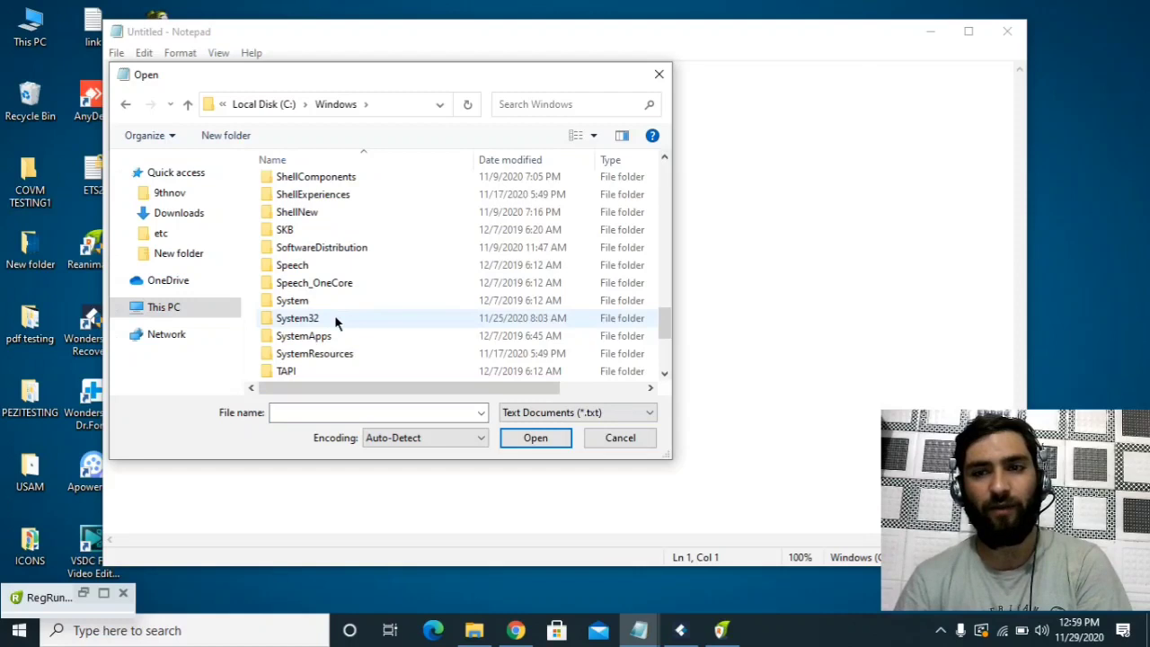
double_click(335, 320)
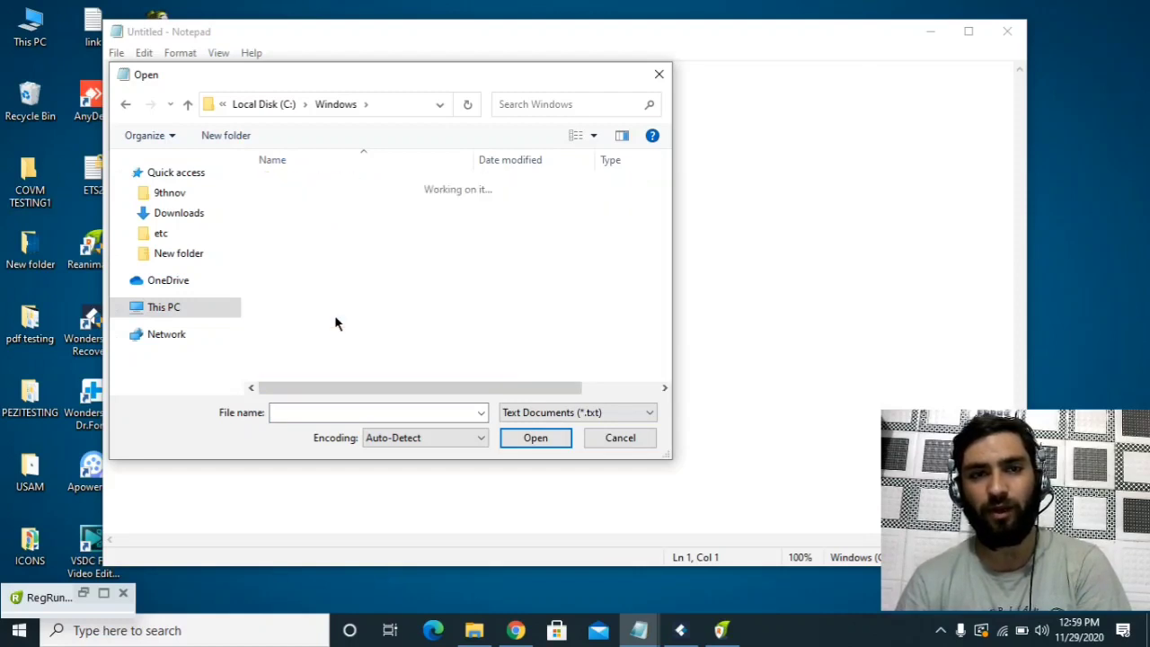
scroll(329, 308, down, 9)
scroll(332, 306, up, 2)
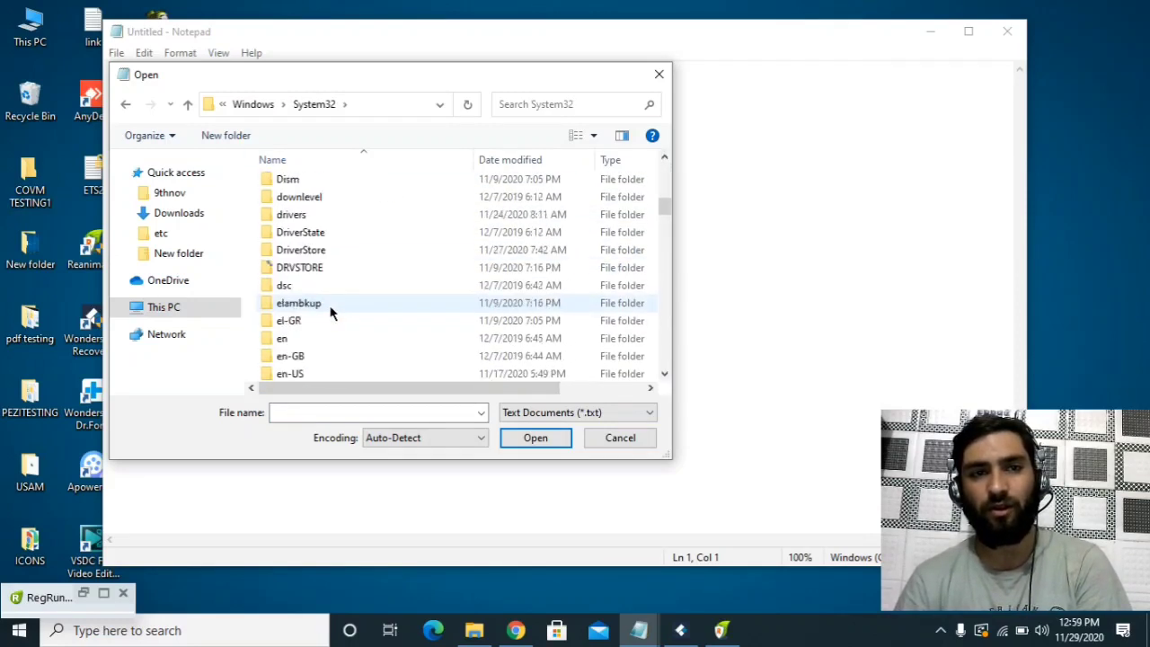
double_click(325, 219)
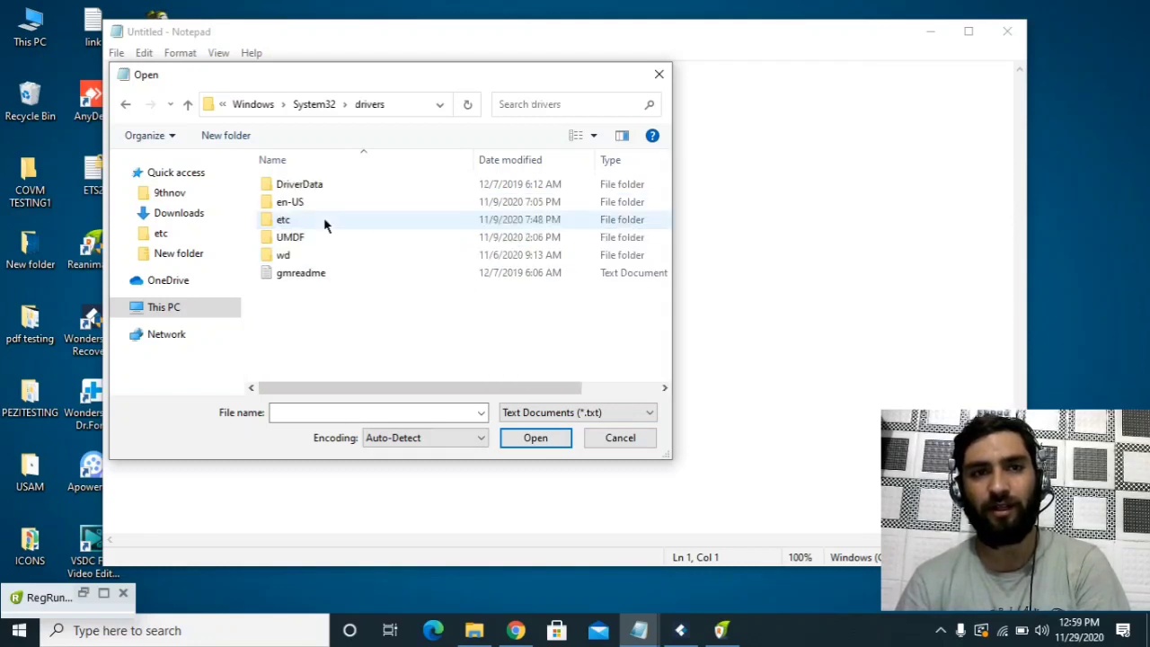
double_click(325, 219)
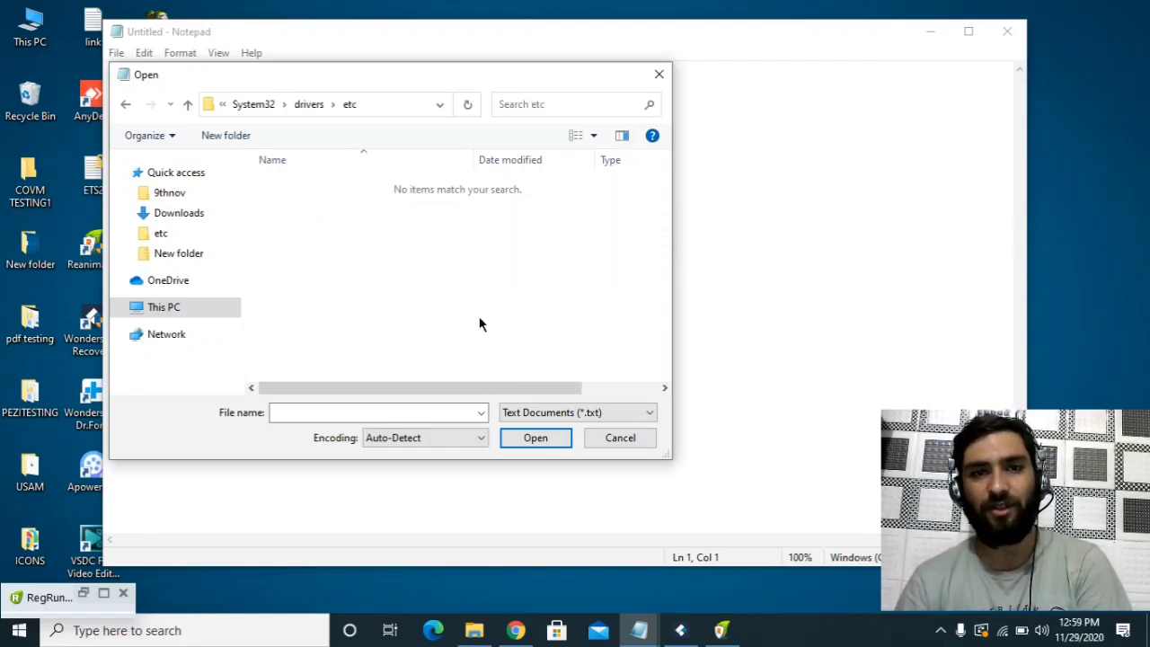
Step: Show all file types in the etc folder and open the extensionless hosts file
click(546, 415)
click(534, 441)
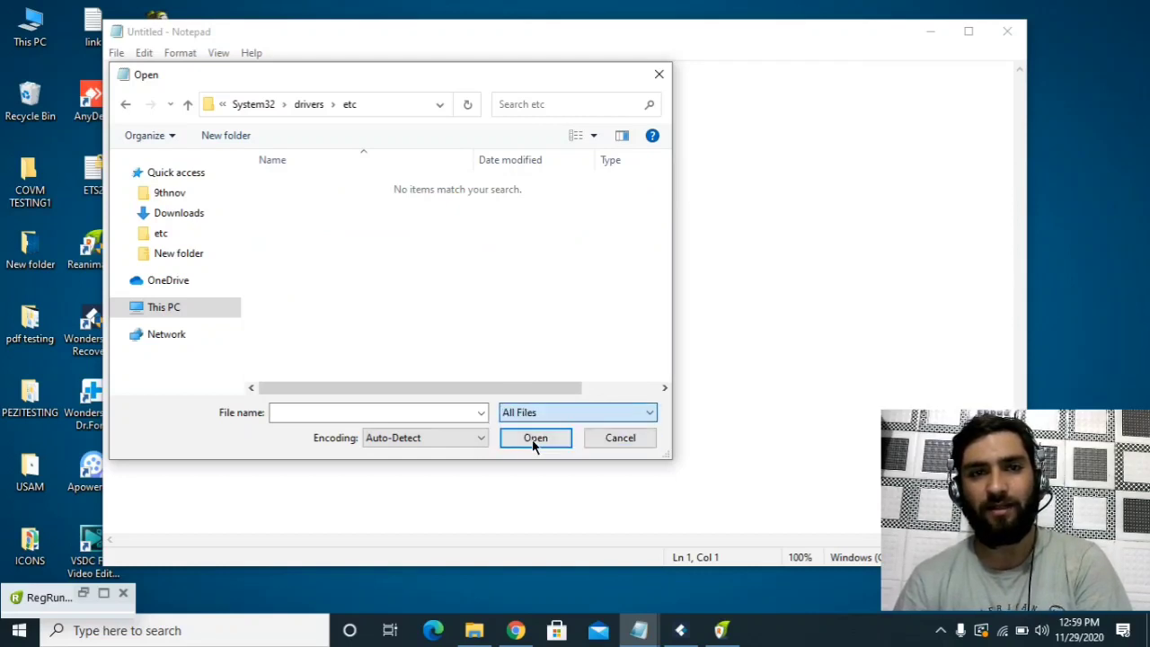
click(310, 187)
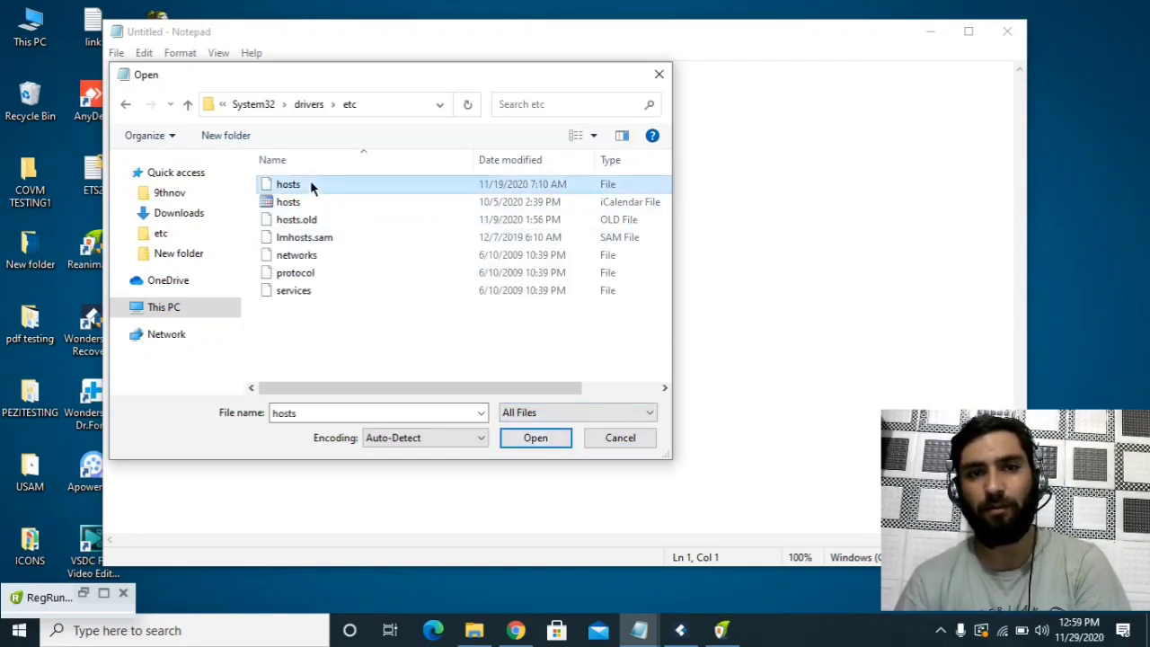
click(534, 438)
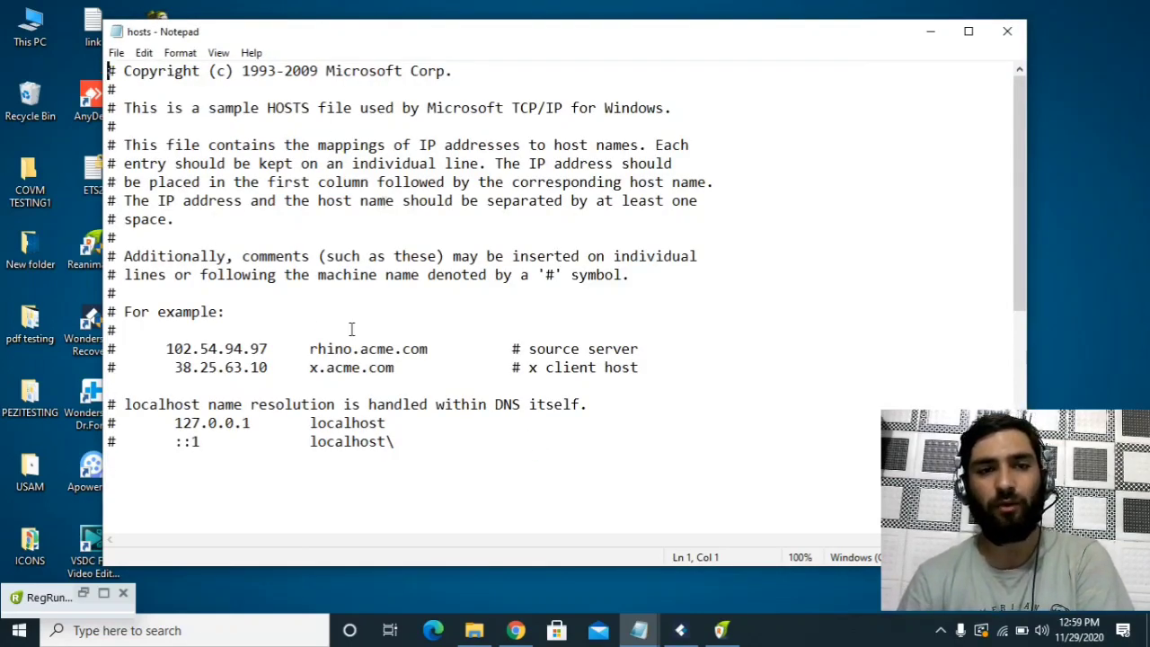
Step: Add six line breaks after the last localhost line of the hosts file
drag(397, 442, 106, 312)
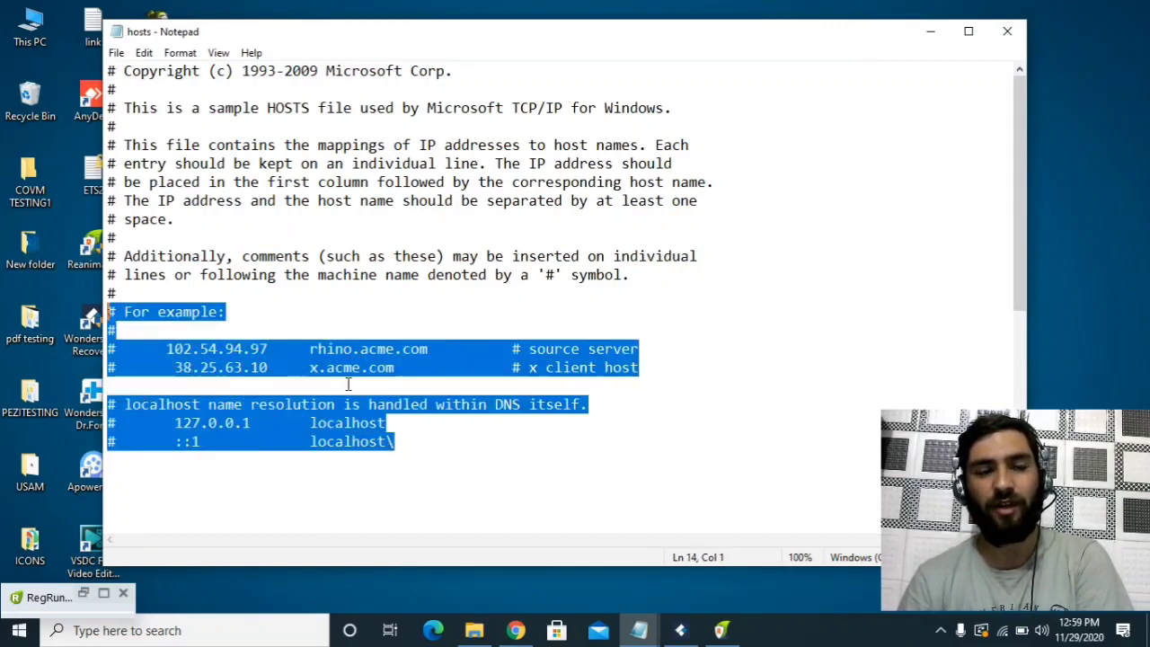
click(408, 446)
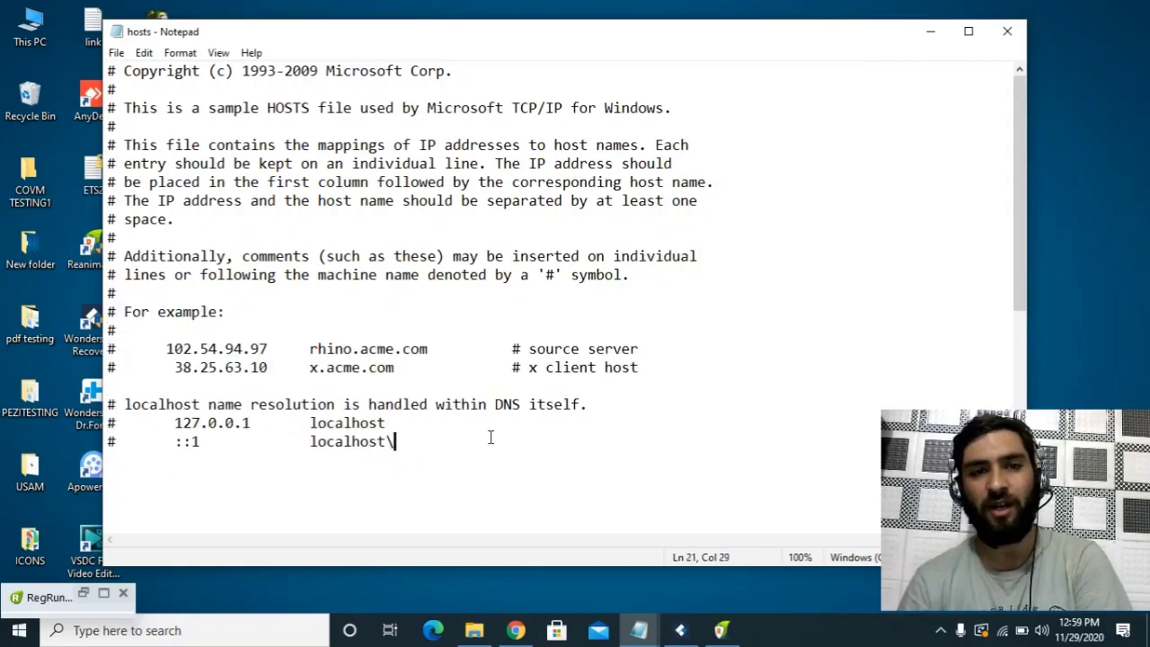
key(Return)
key(Return)
key(Return)
key(Return)
key(Return)
key(Return)
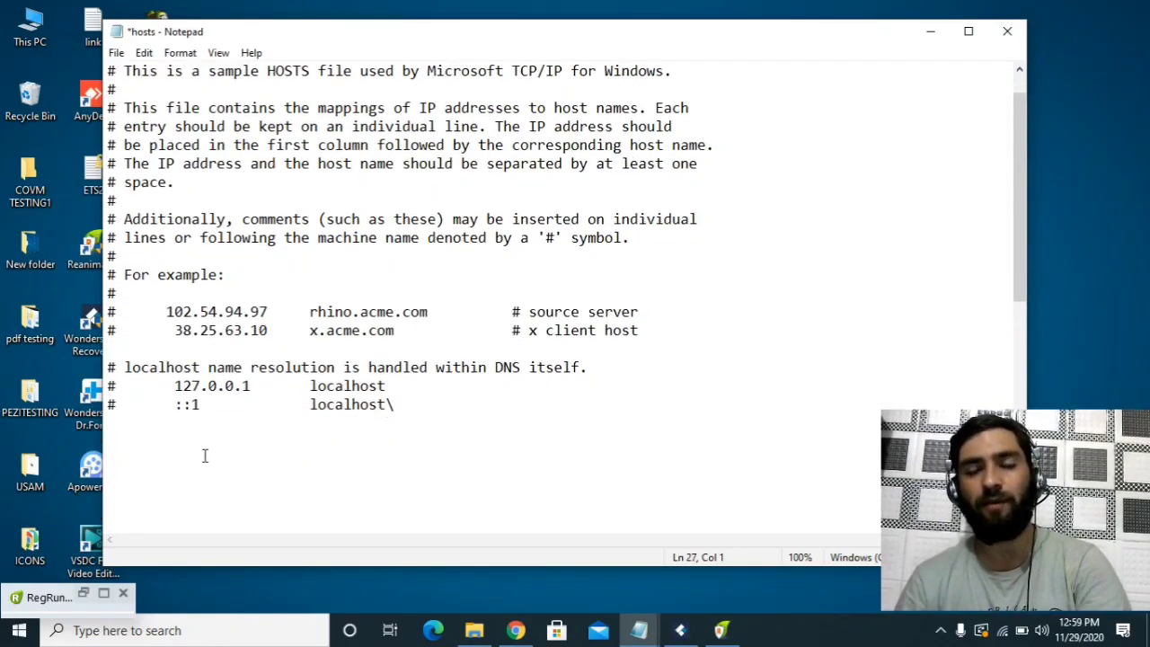
scroll(205, 456, down, 3)
scroll(205, 456, up, 3)
drag(395, 406, 160, 312)
right_click(242, 331)
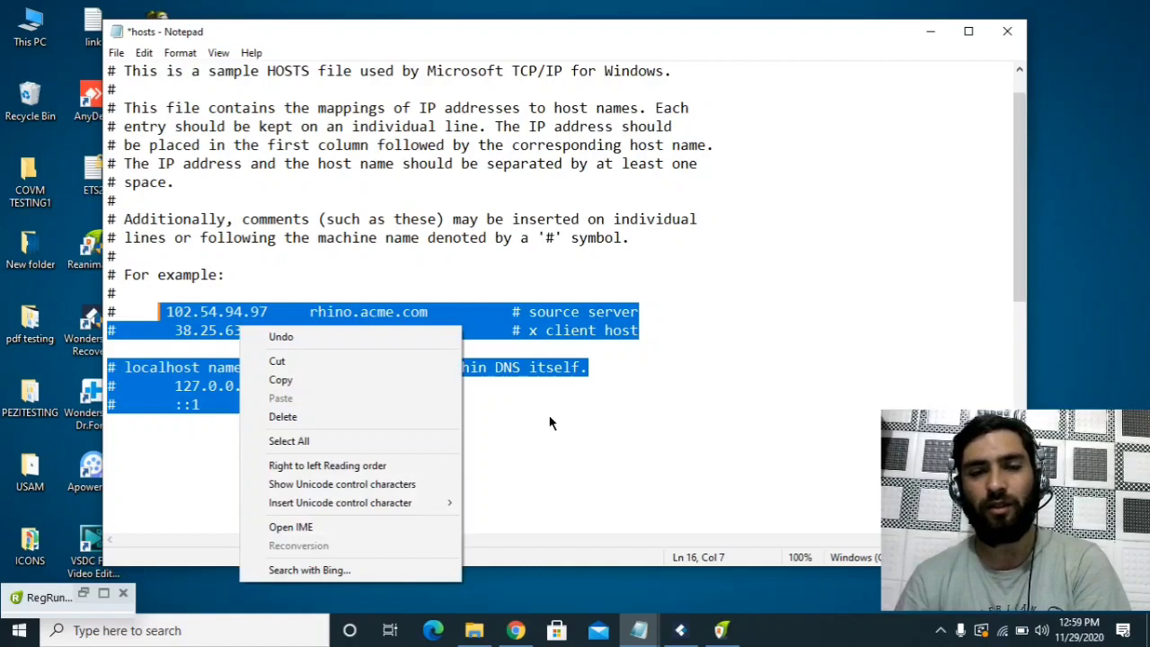
click(525, 422)
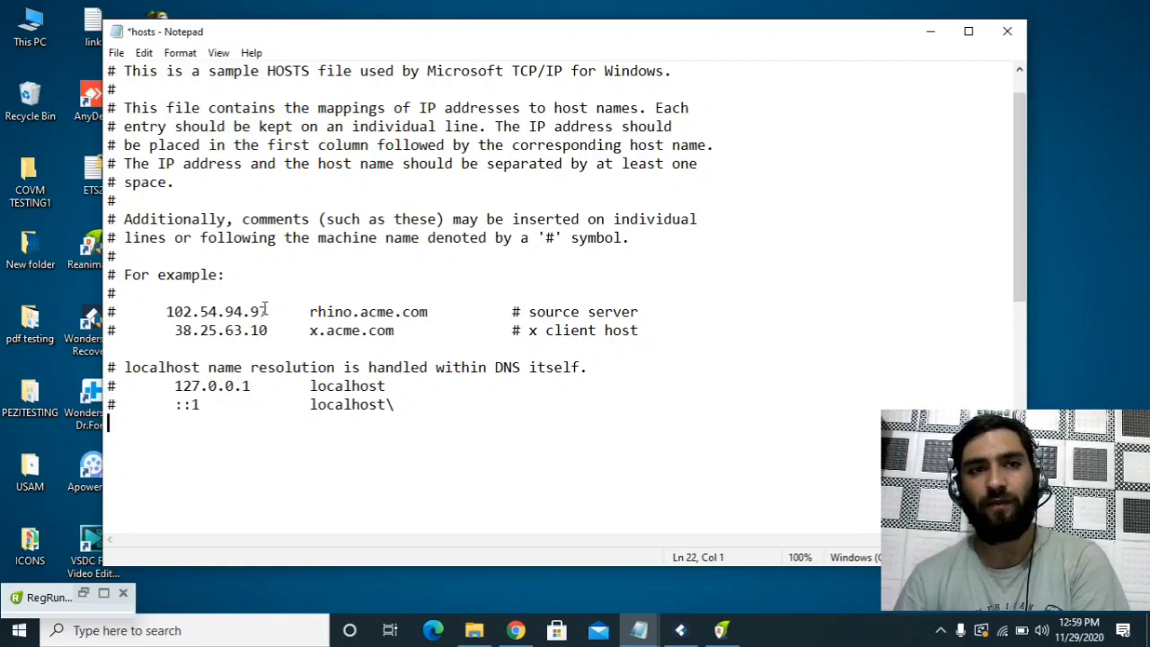
Step: Save the hosts file and close Notepad
click(116, 54)
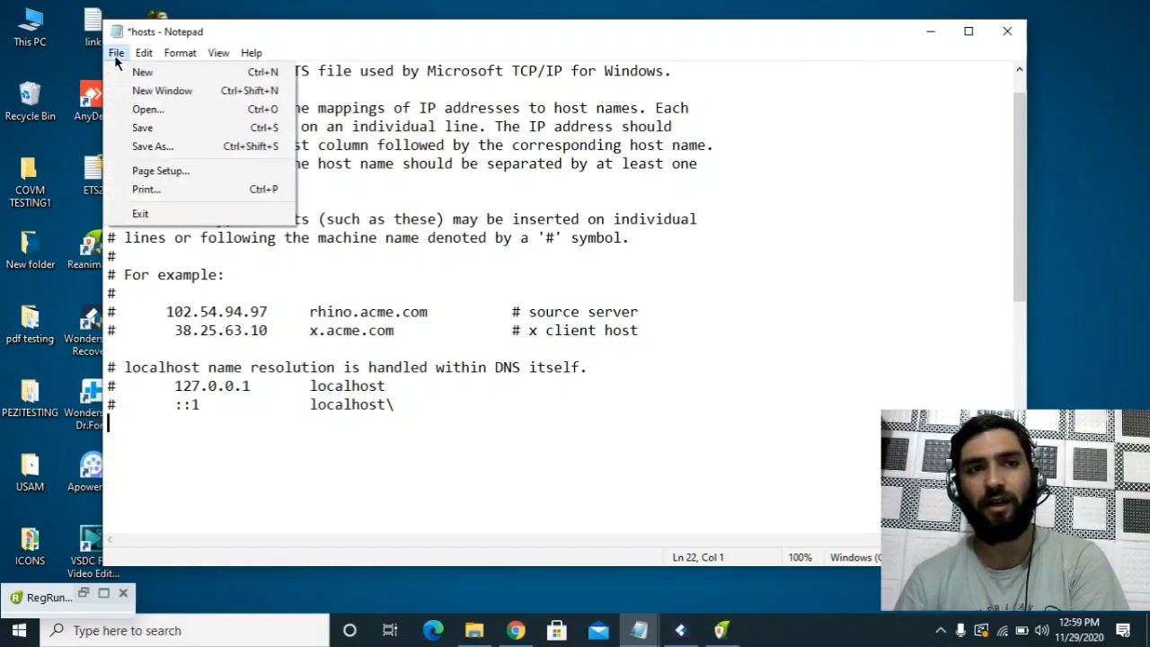
click(141, 128)
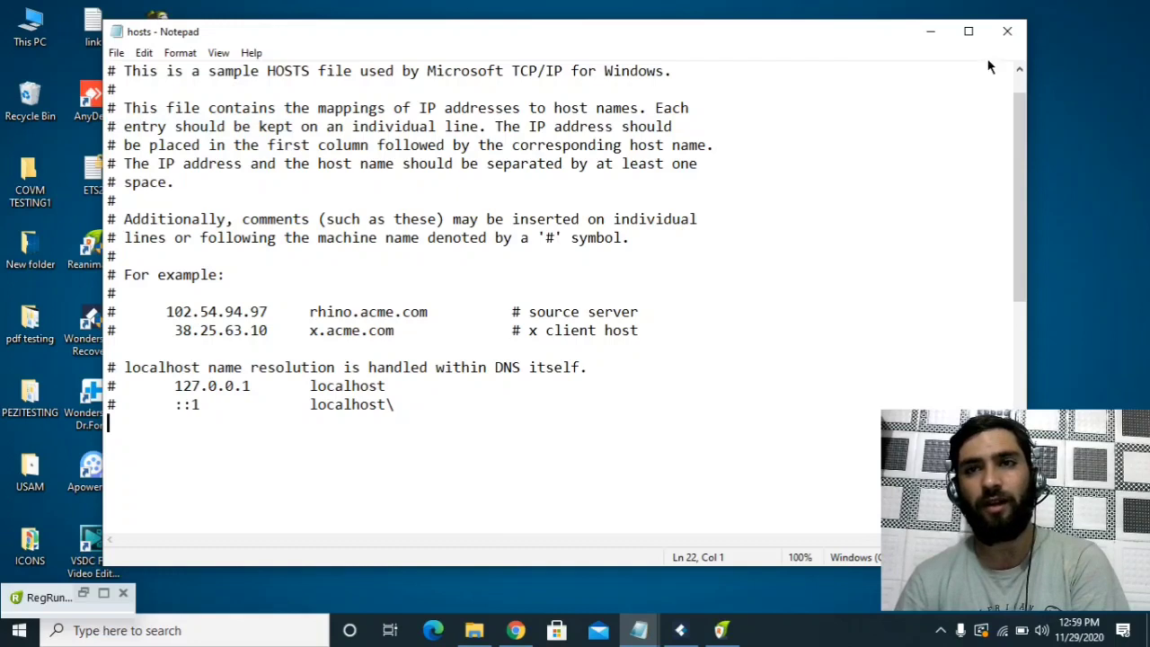
click(1009, 31)
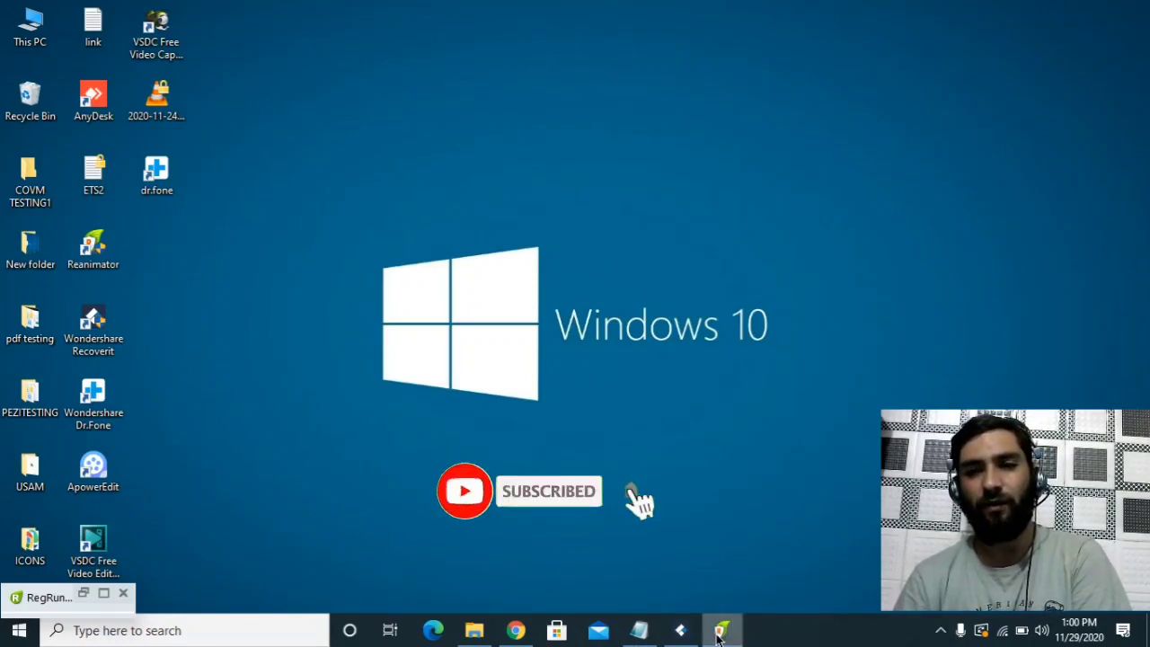
Step: Restore RegRun User Assistant, view the scan choices offered for fixing problems, and close that list
click(81, 594)
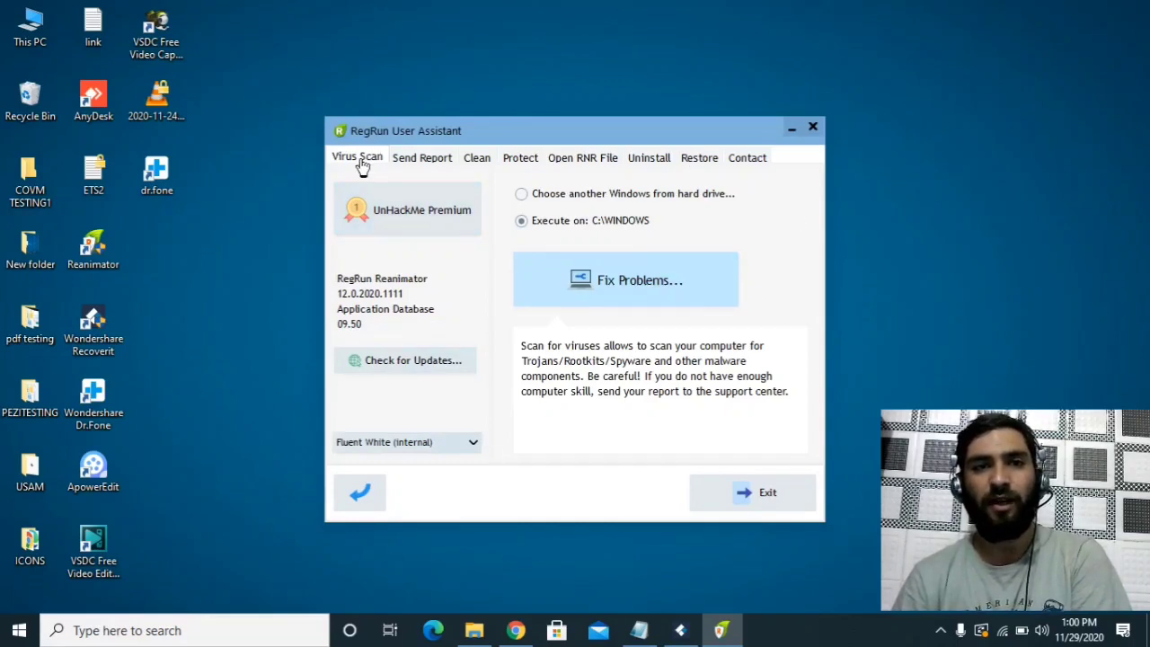
click(620, 283)
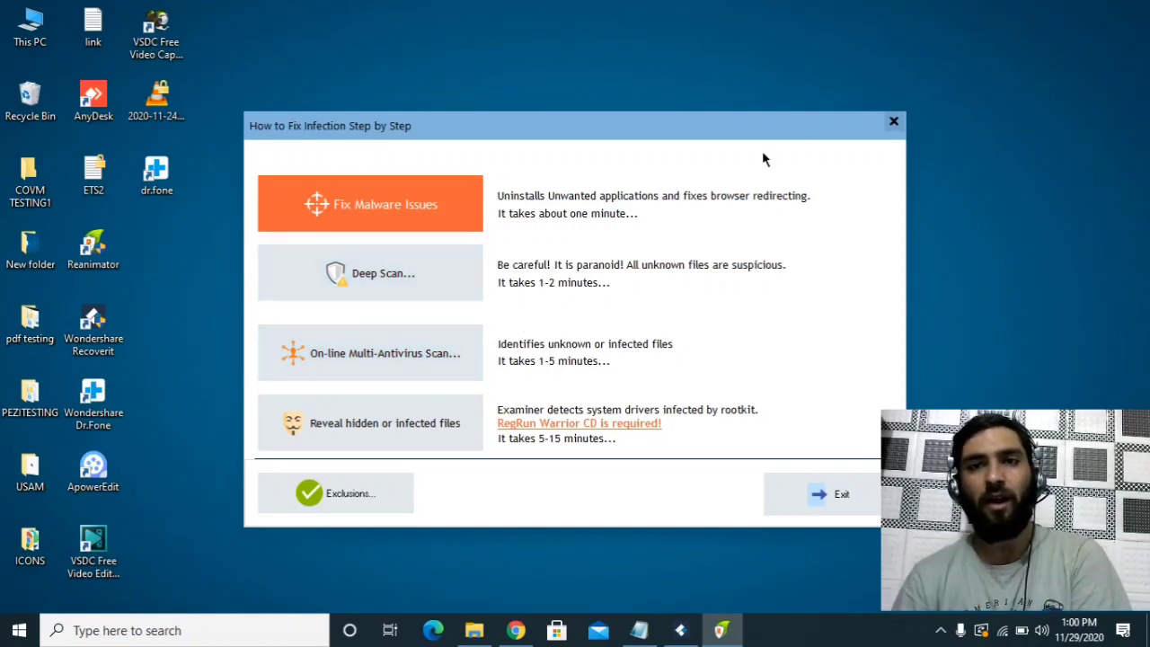
click(894, 122)
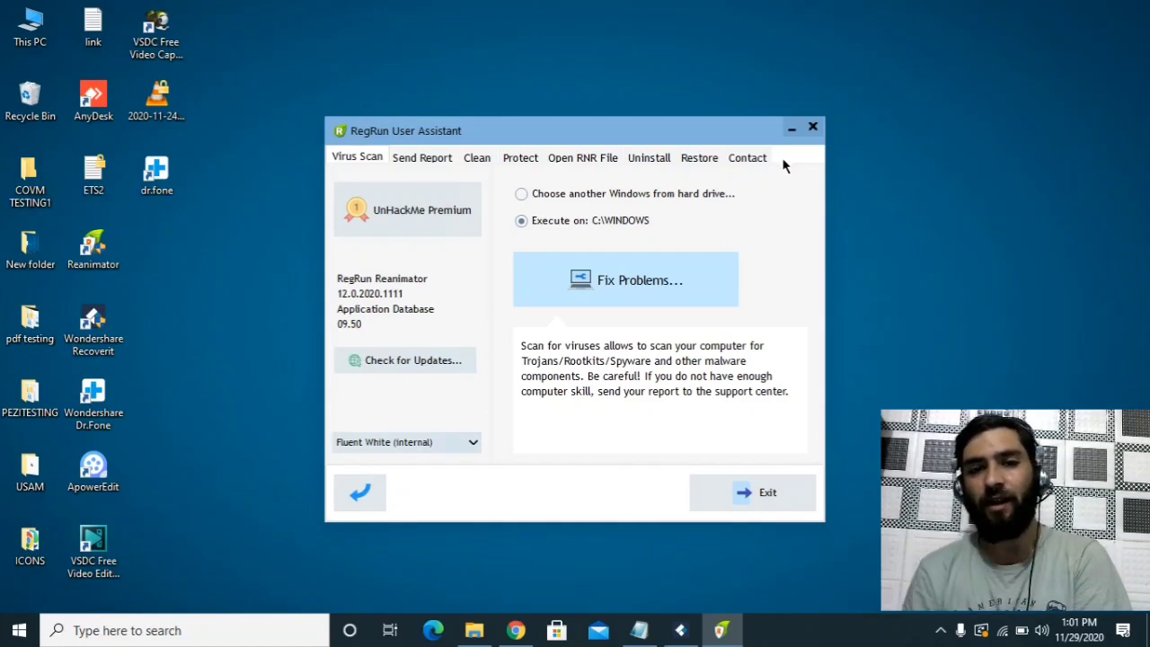
Step: Switch to Google Chrome and replace the Pexels tab with a new empty one
click(515, 629)
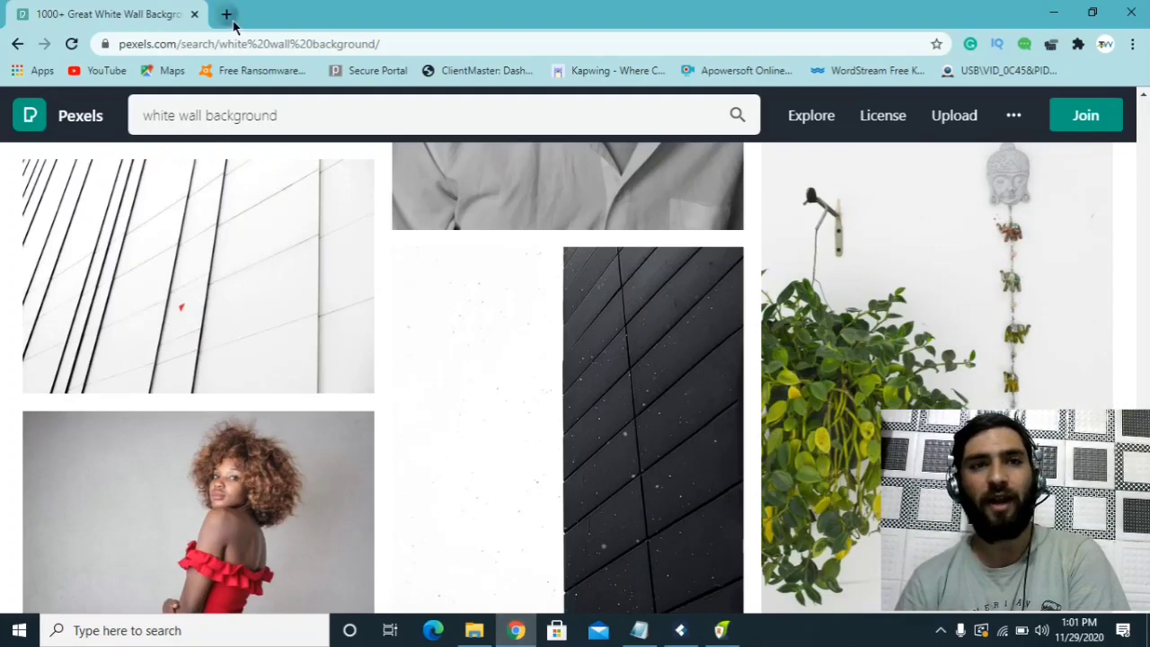
click(227, 13)
click(195, 14)
Step: Search Google for "djvu decryptor" and open the Emsisoft Decryptor for STOP Djvu page
click(183, 42)
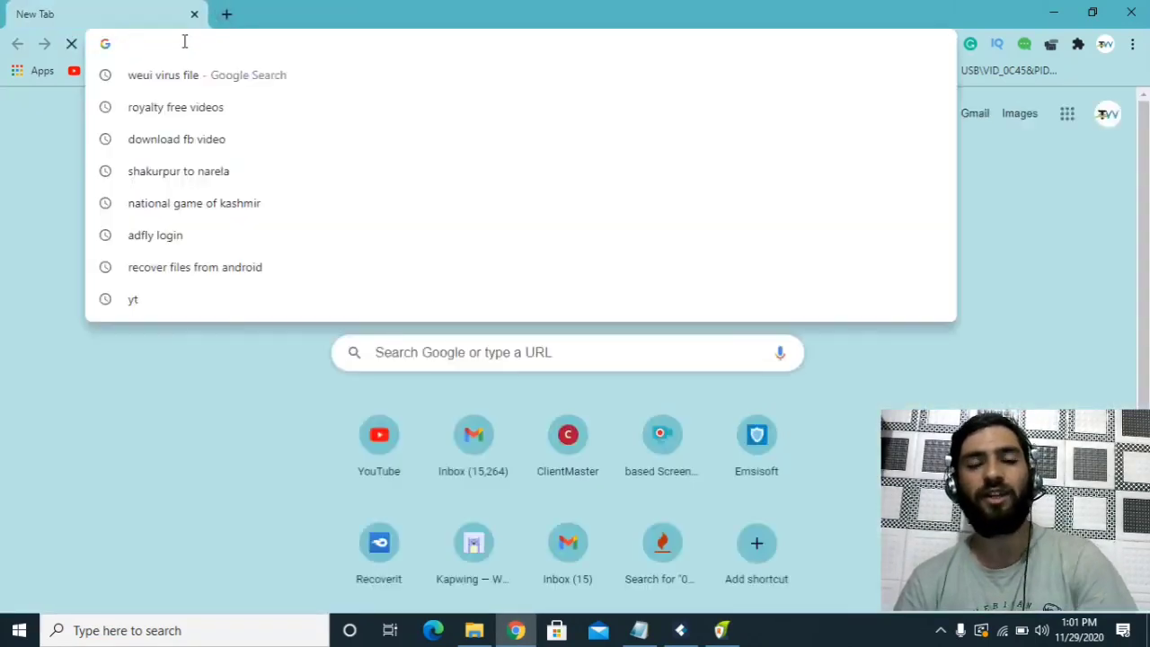
text(dju)
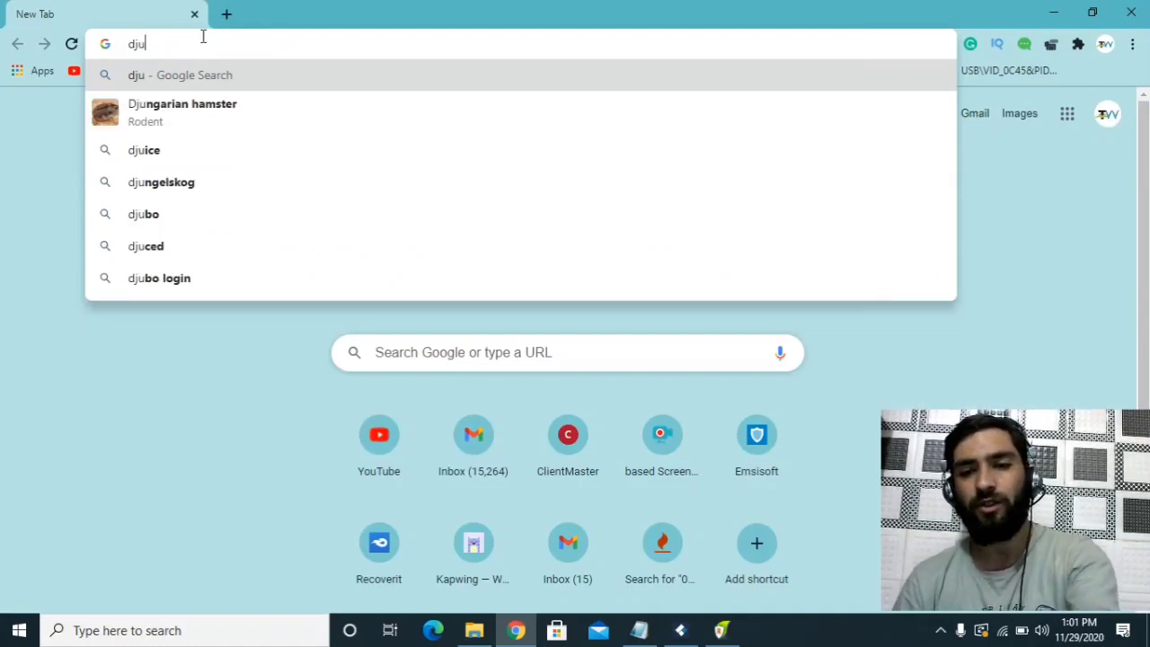
key(BackSpace)
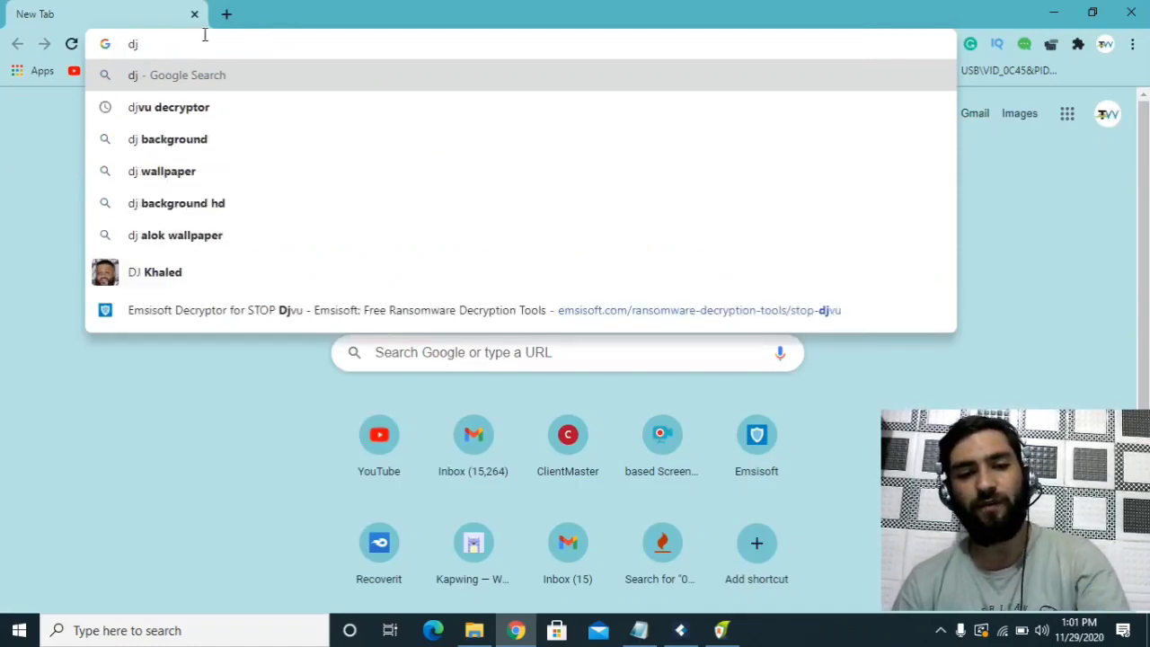
text(vu)
click(201, 77)
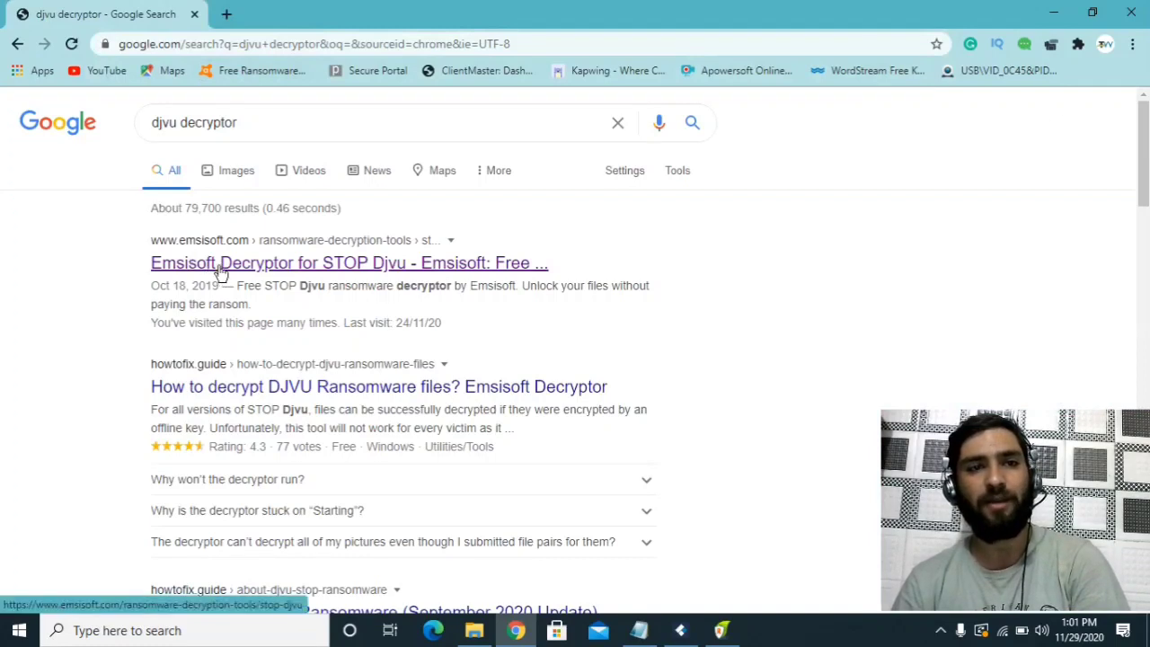
click(222, 272)
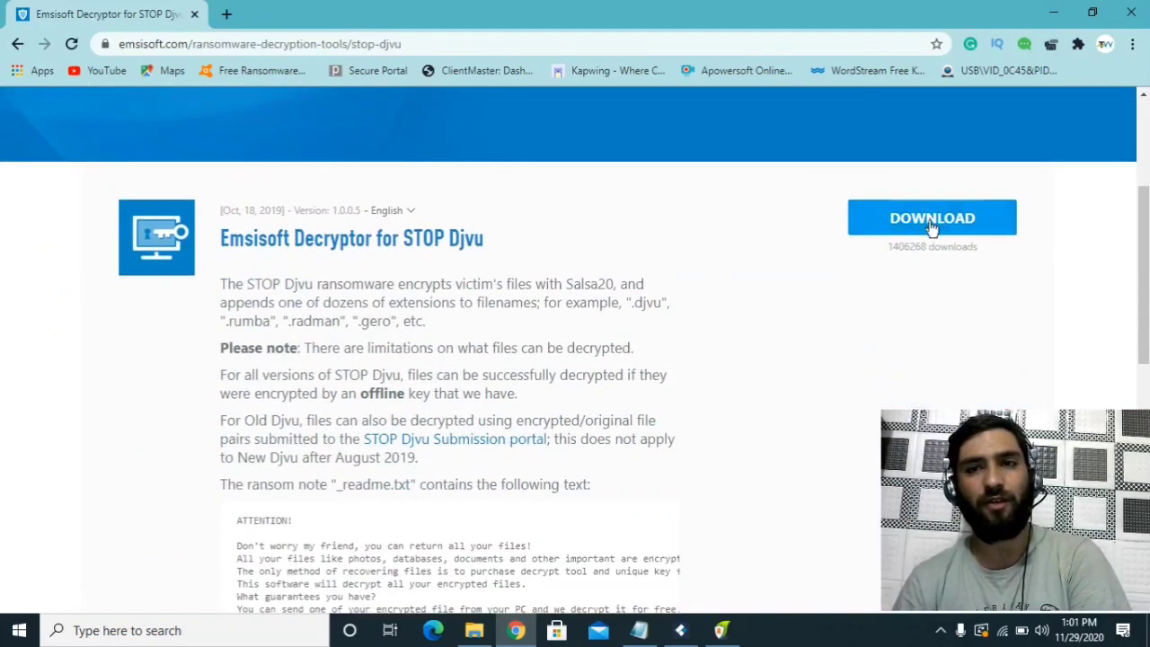
Step: Download the Emsisoft Decryptor for STOP Djvu, run it, and accept its license terms and disclaimer
click(932, 220)
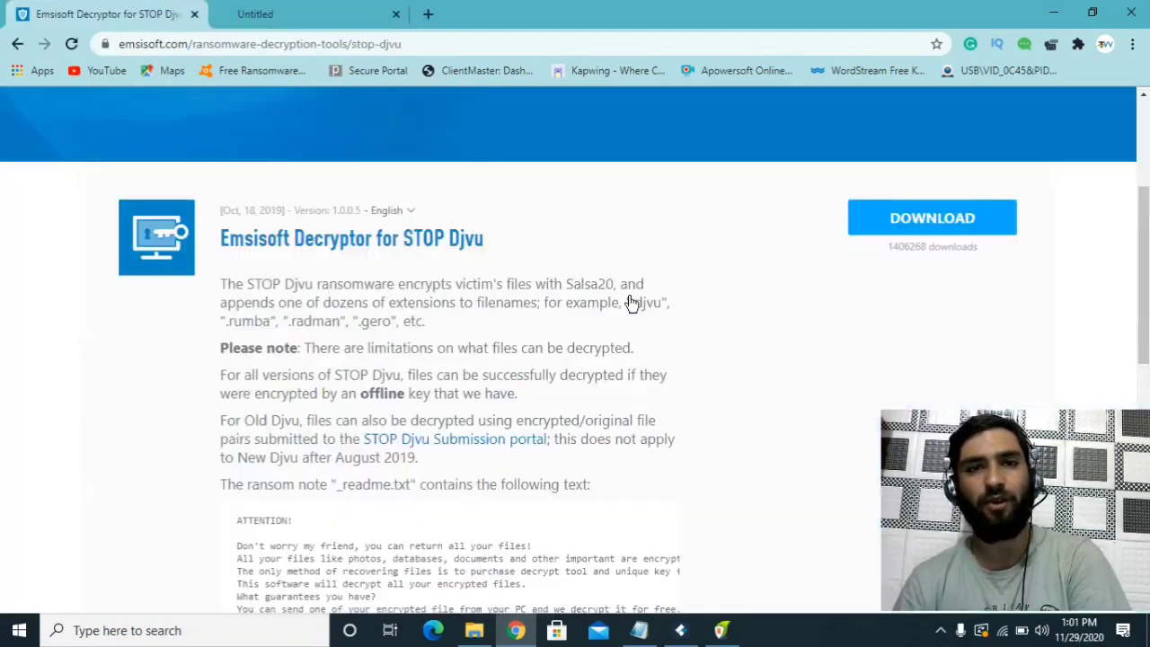
click(118, 593)
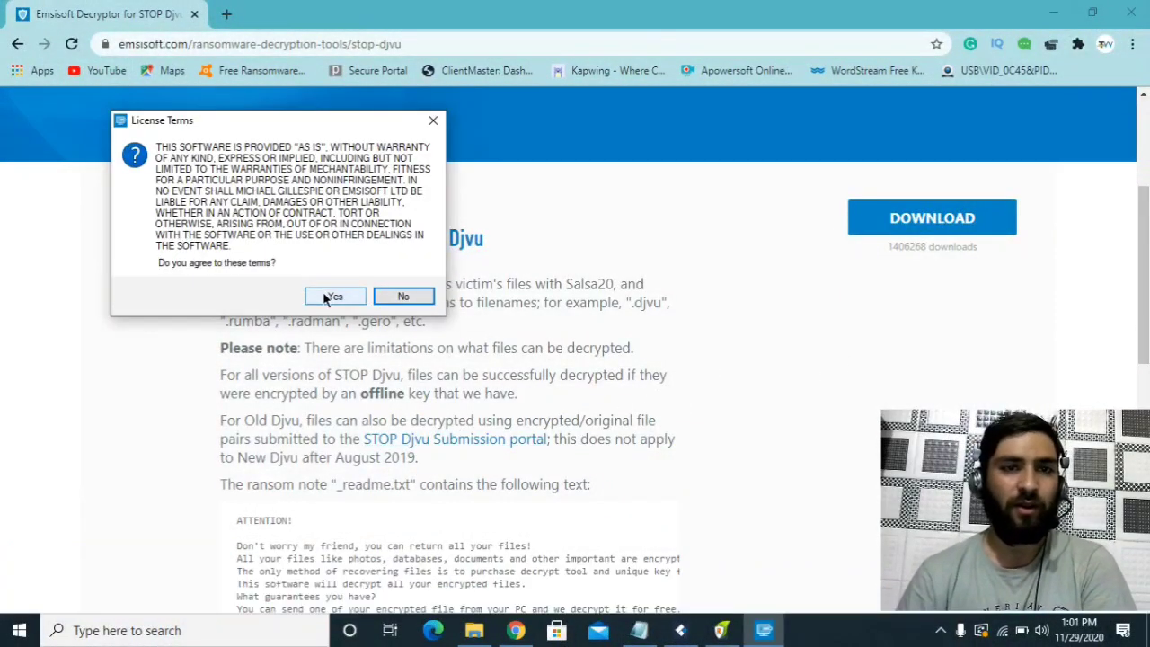
click(329, 297)
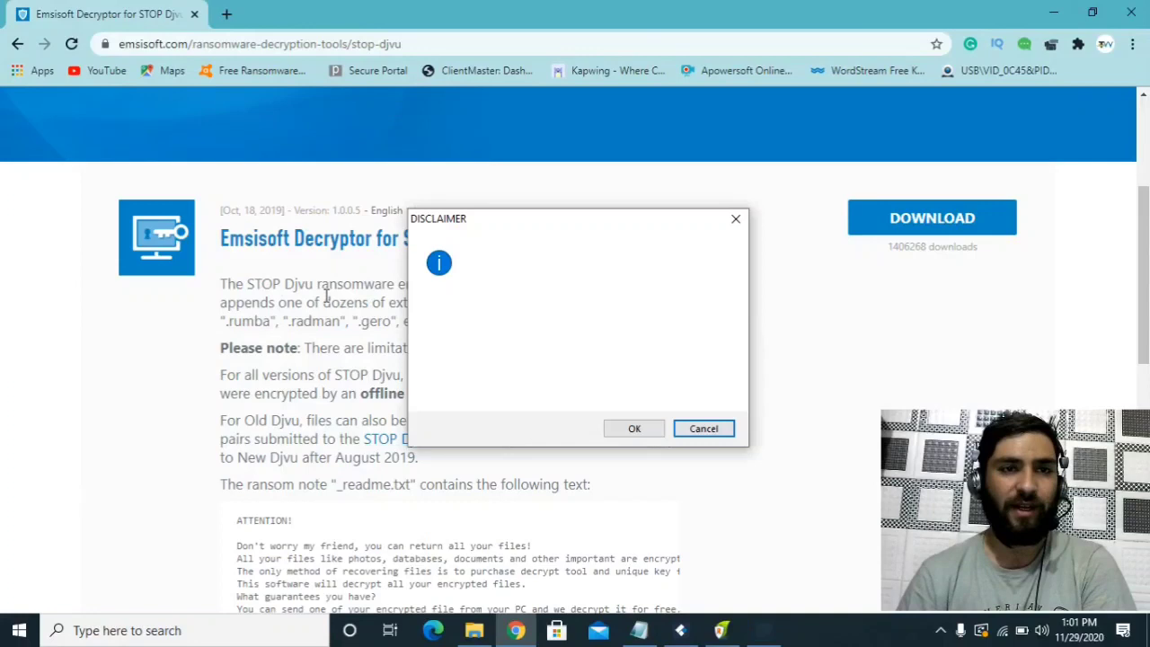
click(633, 430)
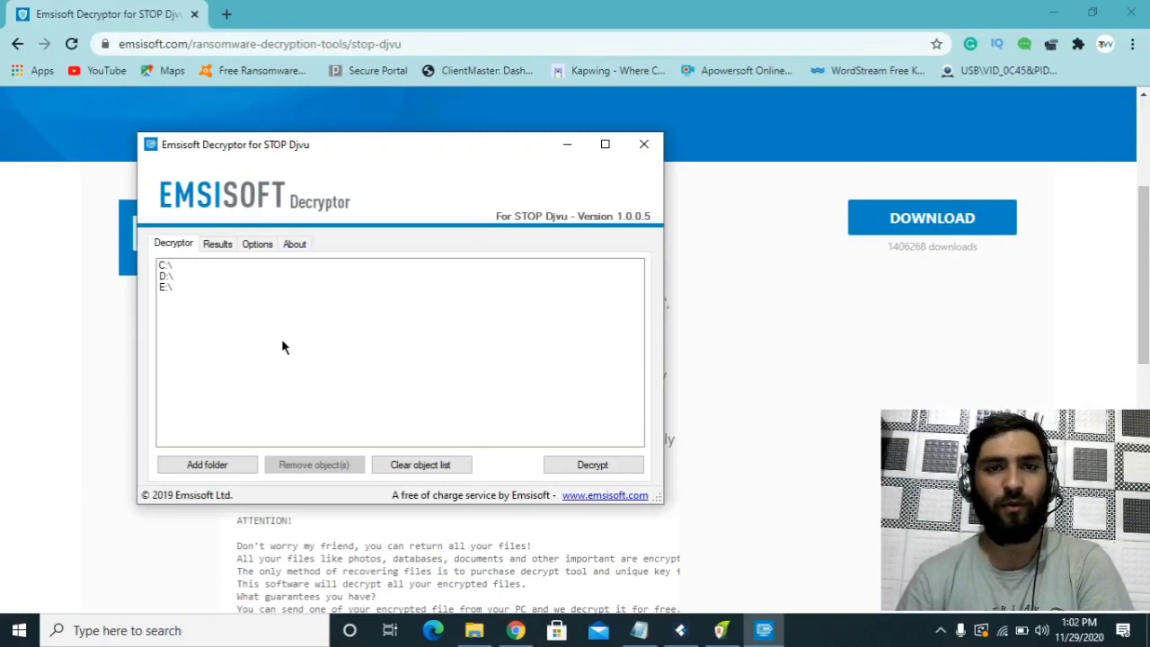
Step: Highlight the D:\ and E:\ drives in the decryptor's object list, view the folder picker for adding locations, and dismiss it
click(173, 277)
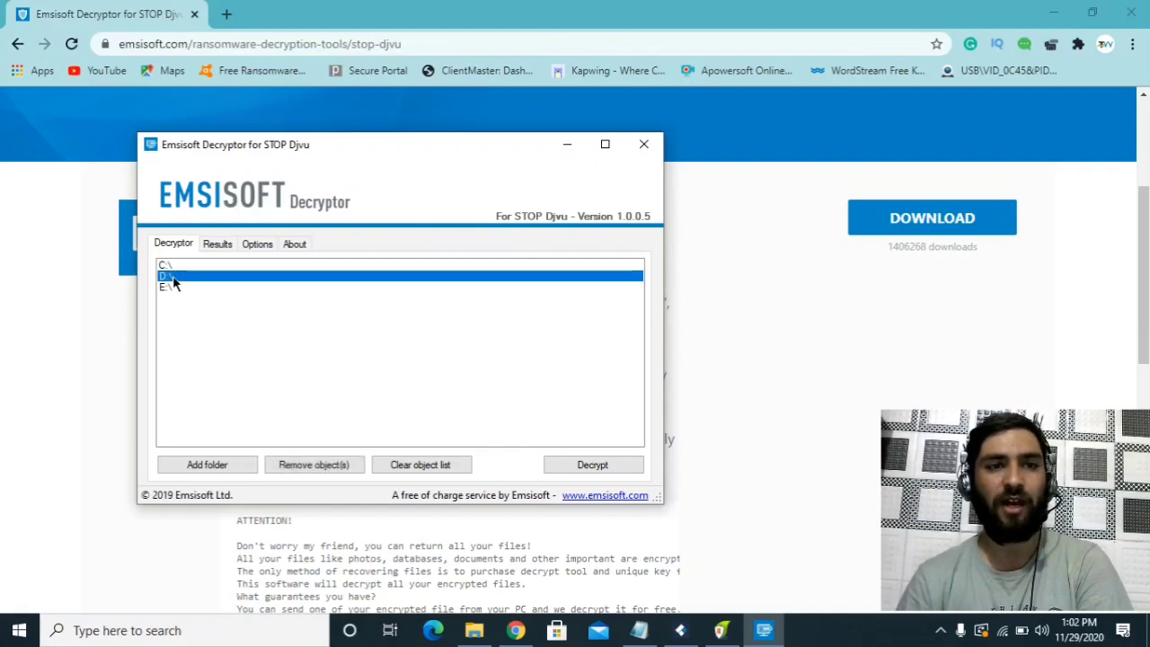
click(175, 287)
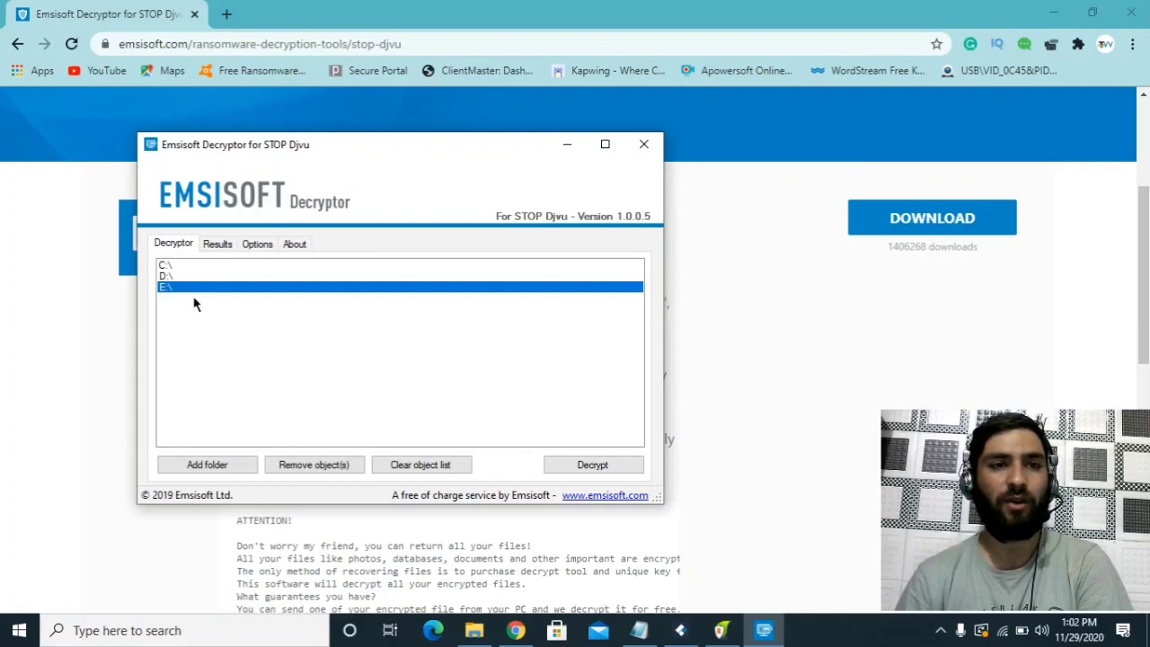
click(212, 464)
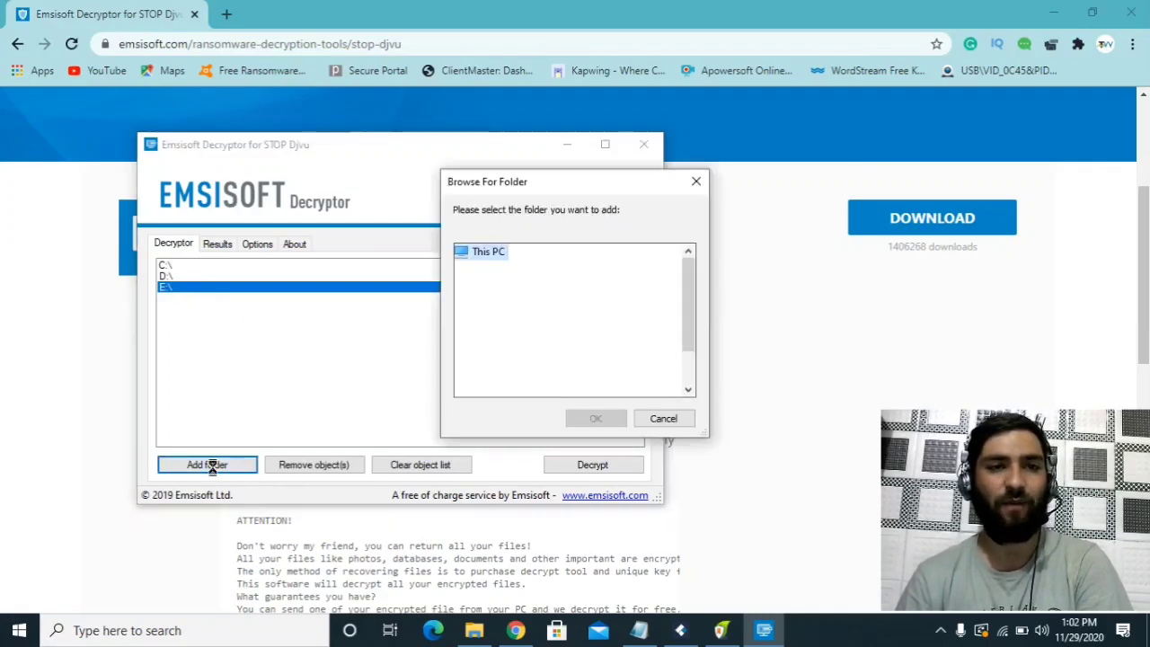
click(696, 180)
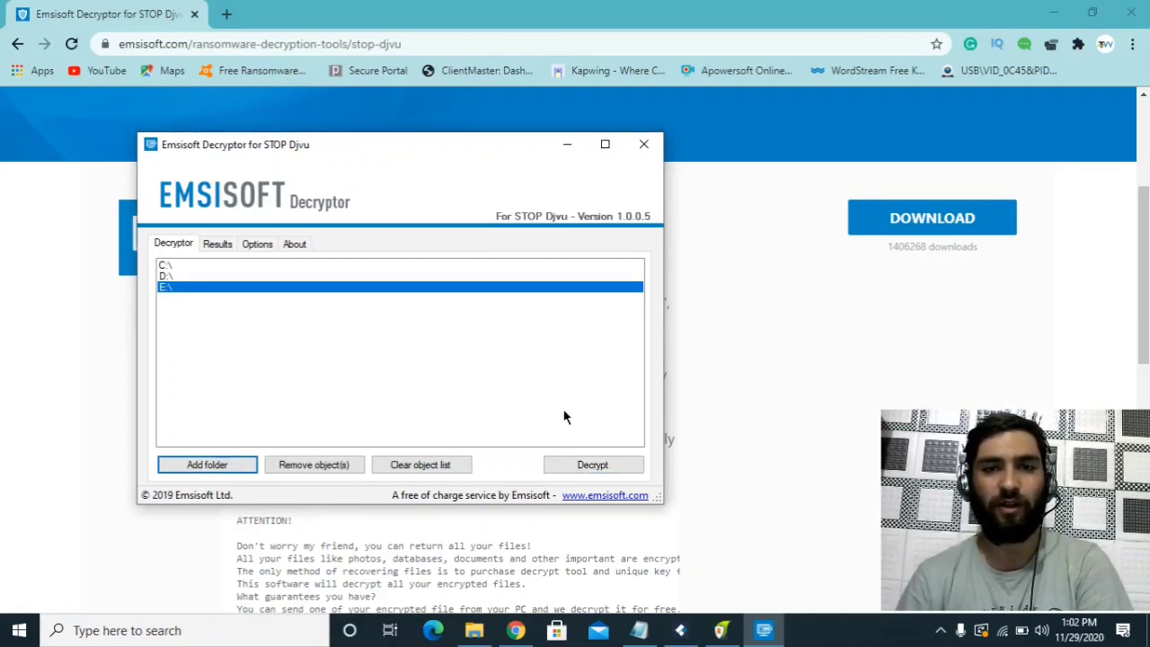
Step: Minimize the decryptor, Chrome and RegRun User Assistant windows to reveal the desktop
click(567, 144)
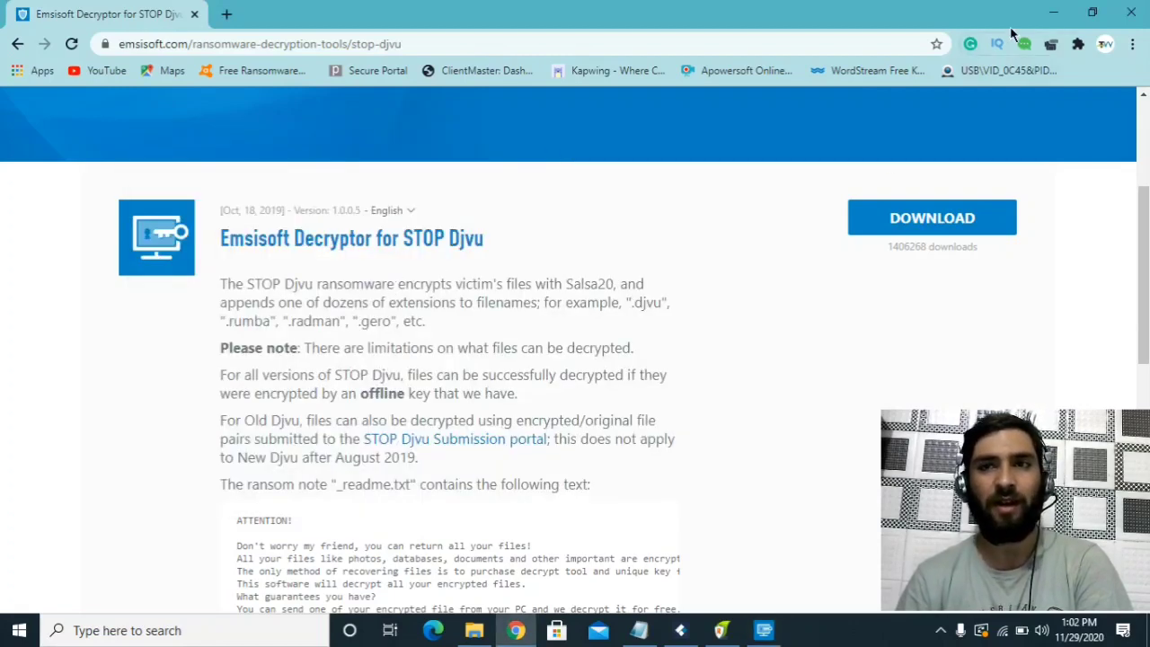
click(1052, 12)
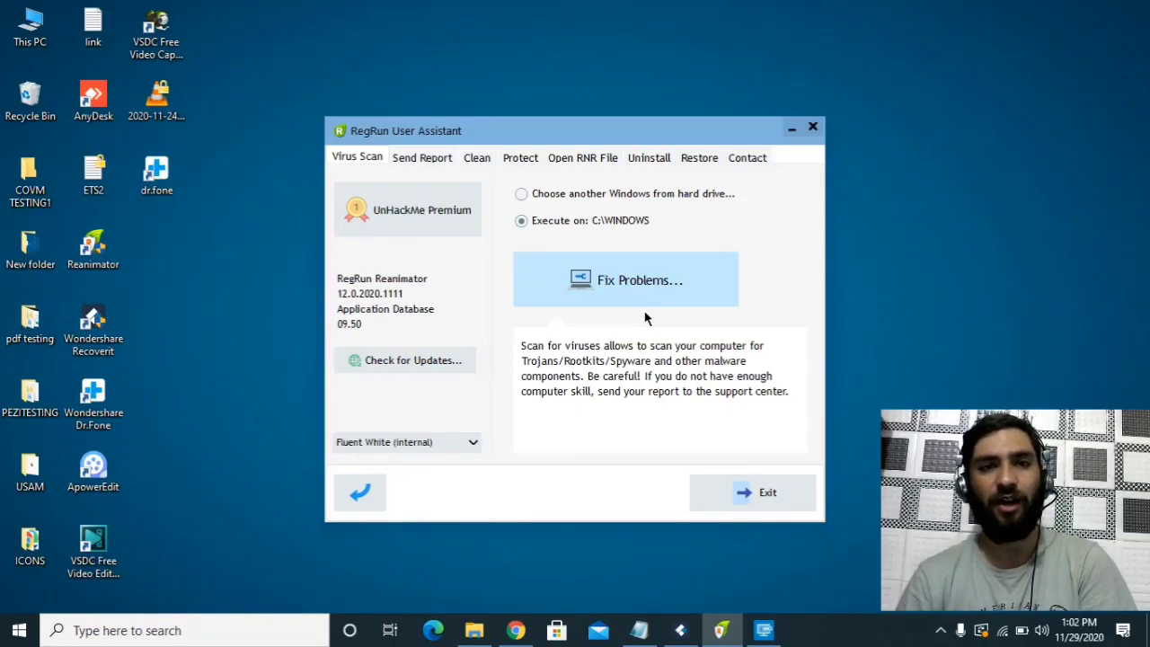
click(790, 132)
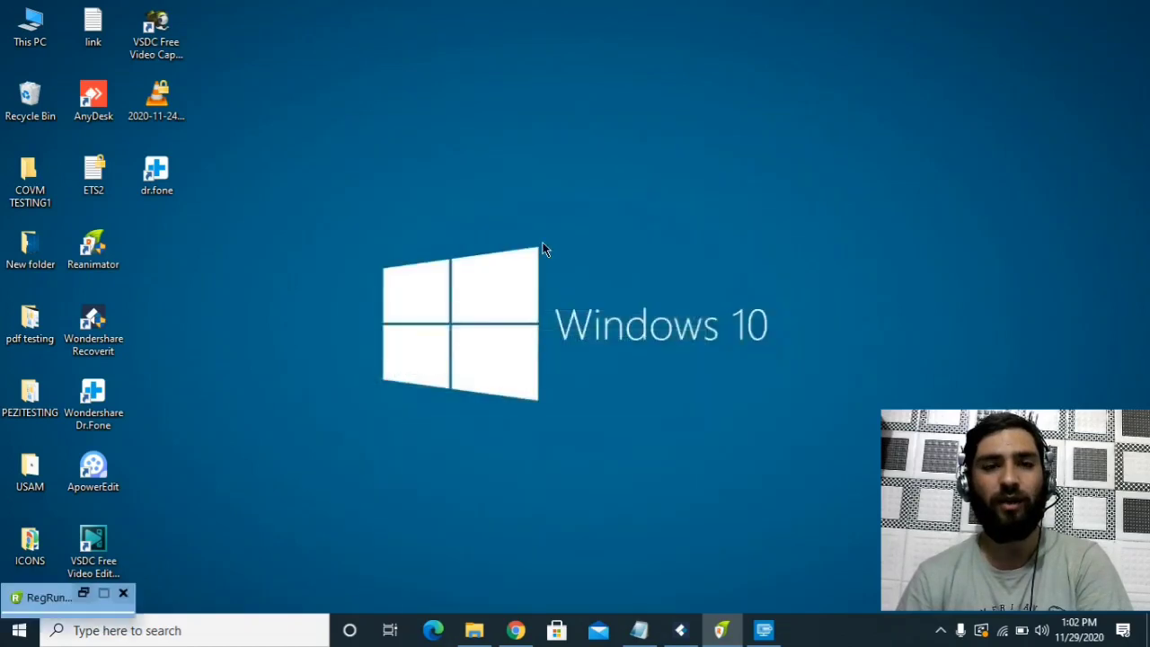
Step: Search Windows for rstrui.exe and open System Restore
click(153, 631)
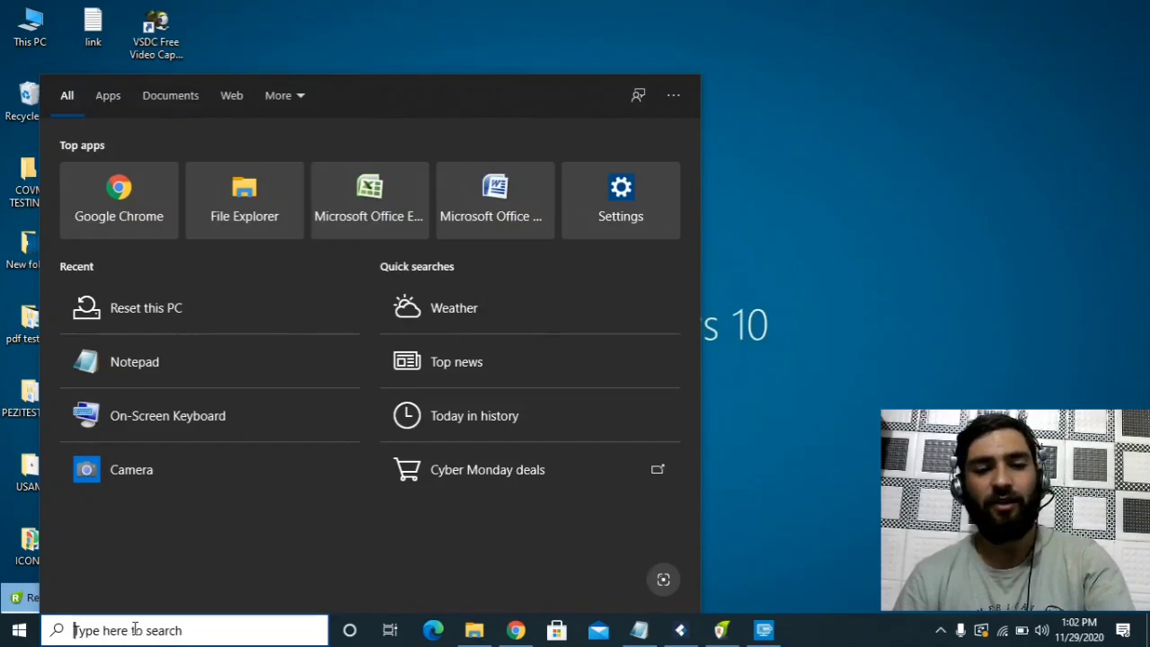
text(rstru)
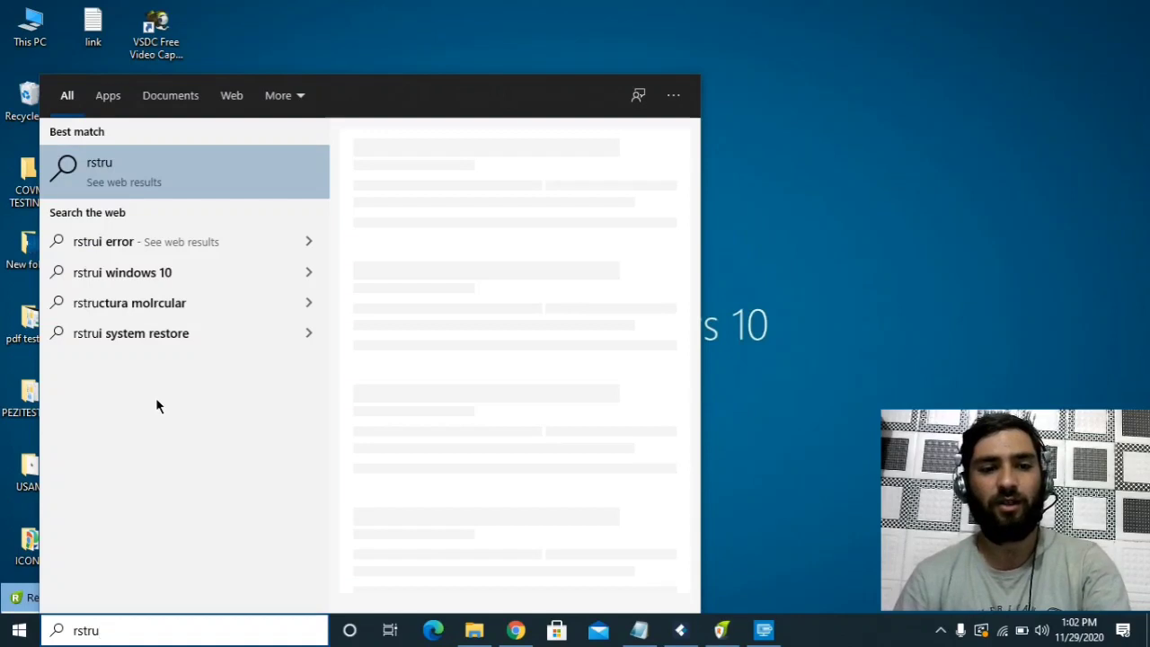
text(i)
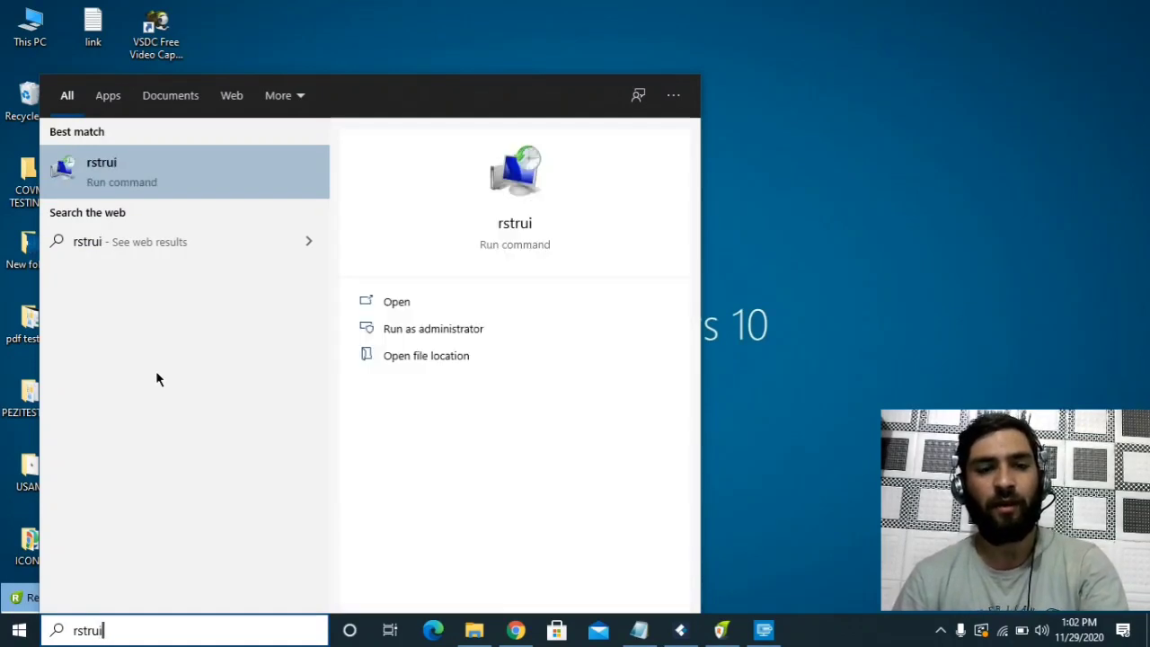
text(.exe)
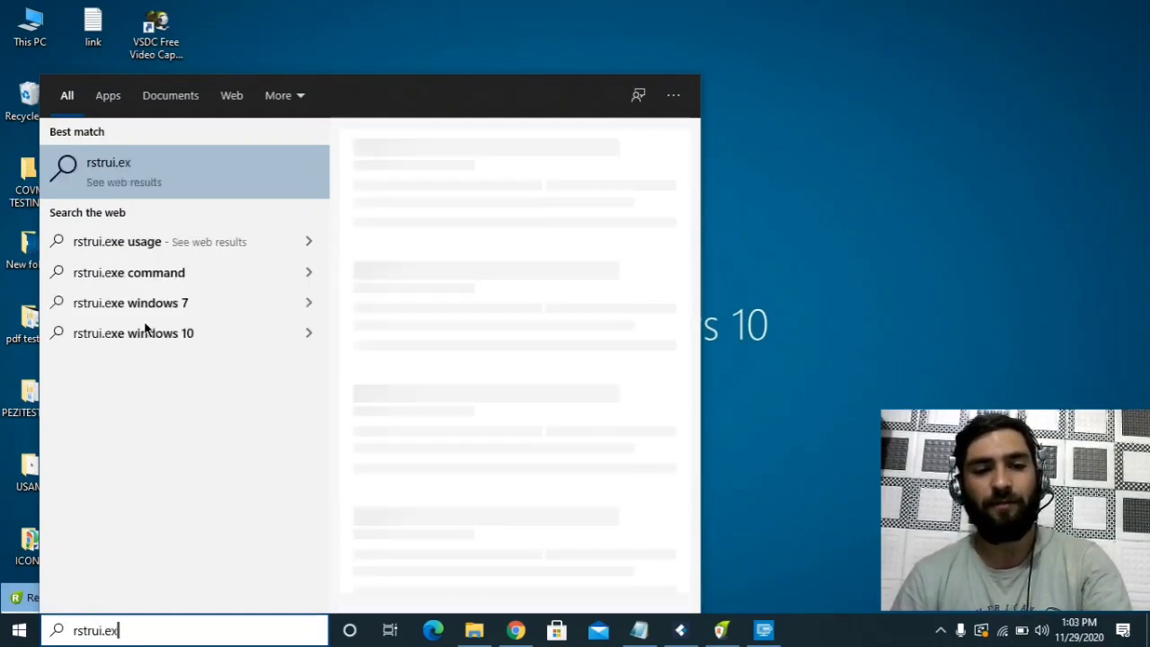
click(137, 181)
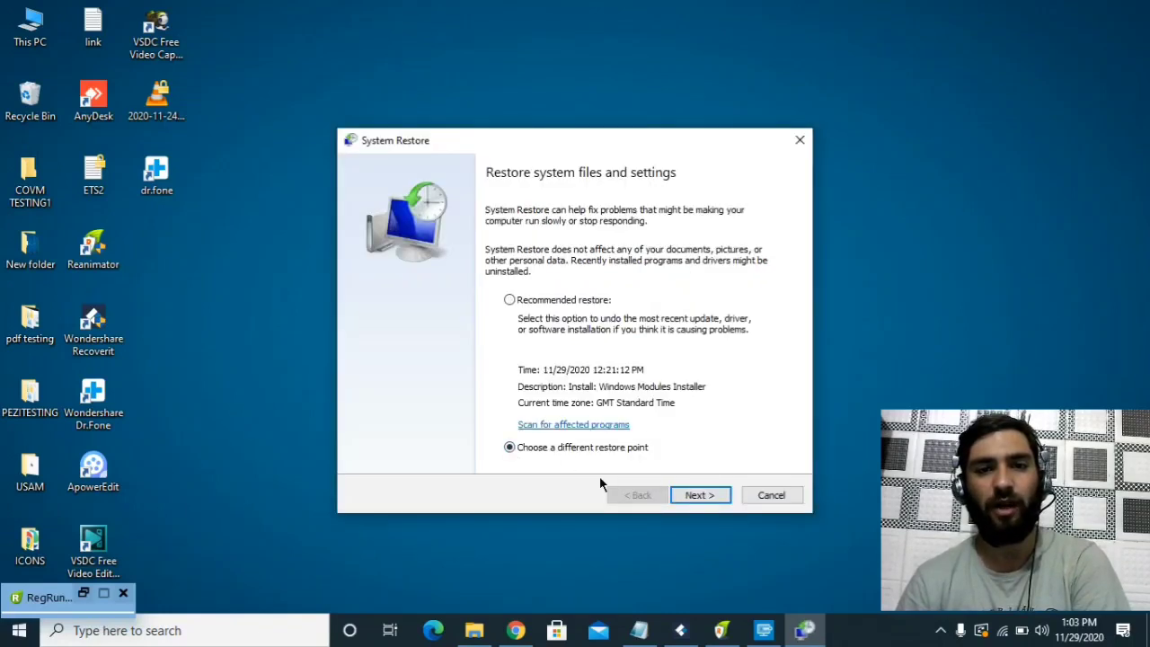
Step: Show more restore points, preview restoring to the 11/24/2020 8:29:28 AM point, and close System Restore at the confirmation page
click(692, 494)
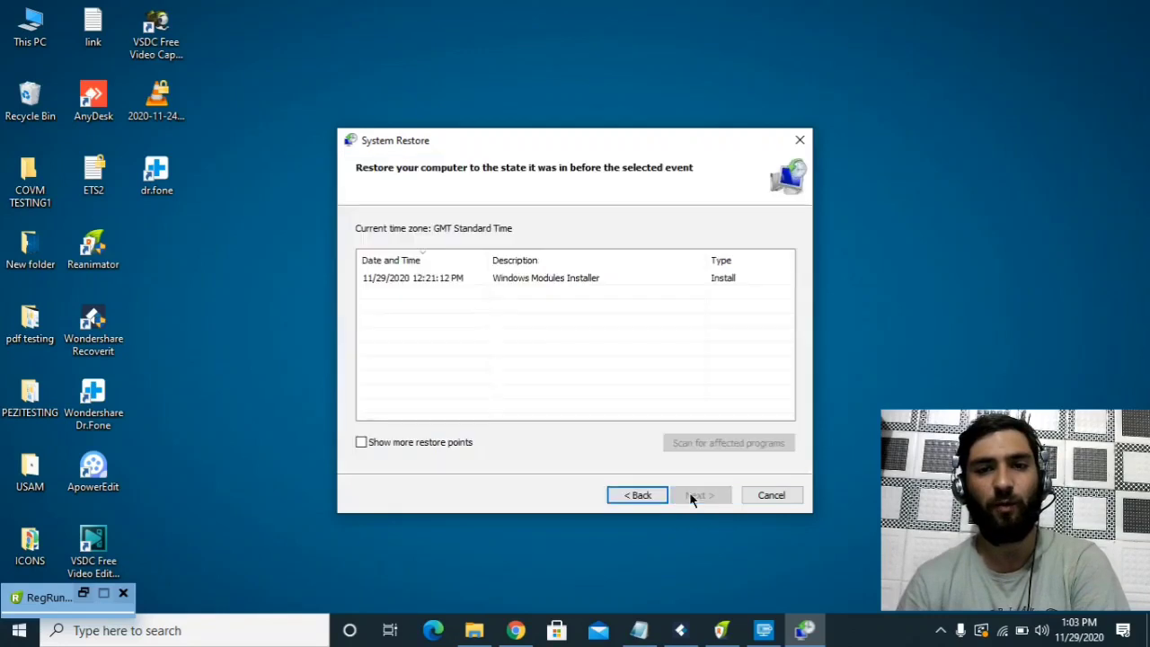
click(396, 281)
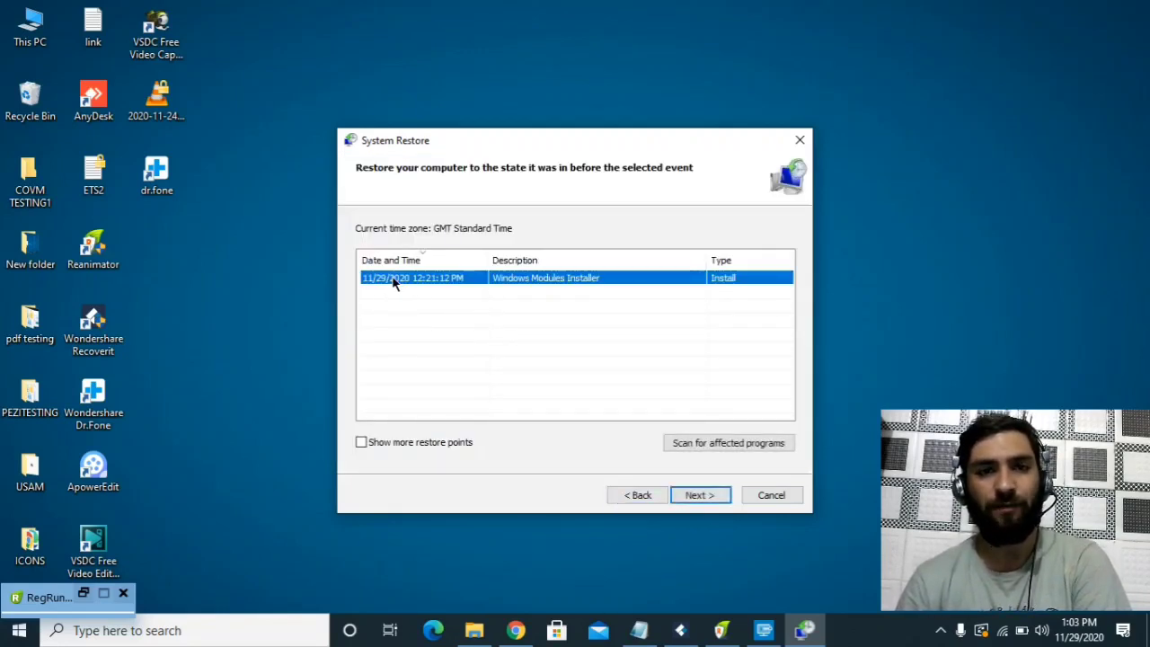
click(364, 440)
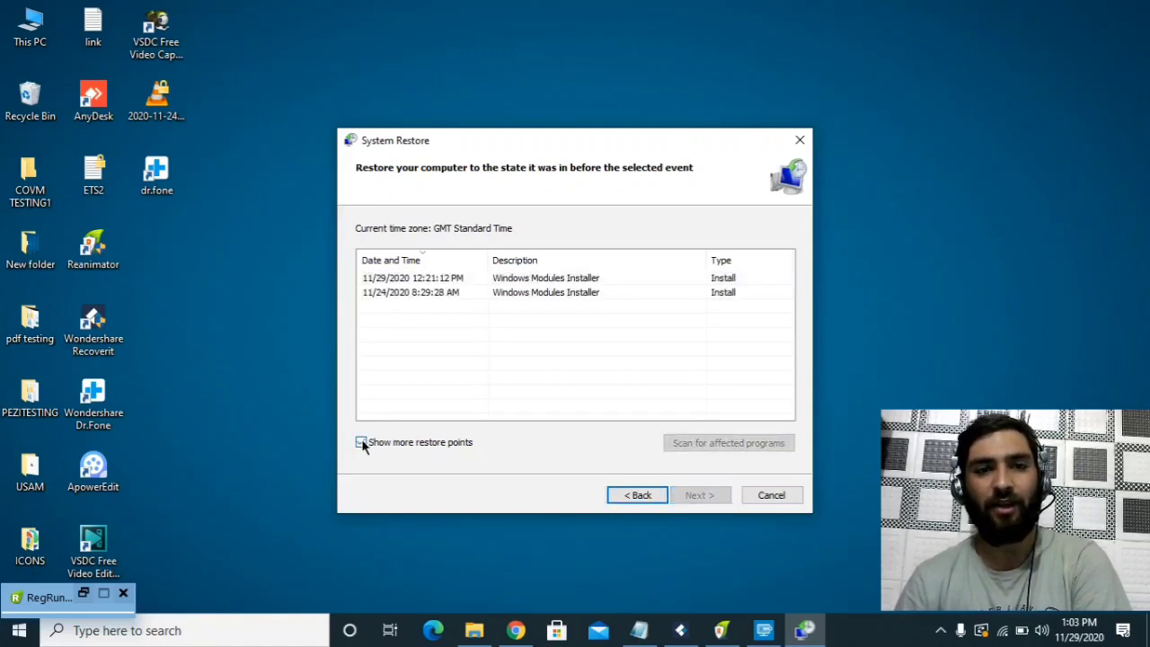
click(398, 297)
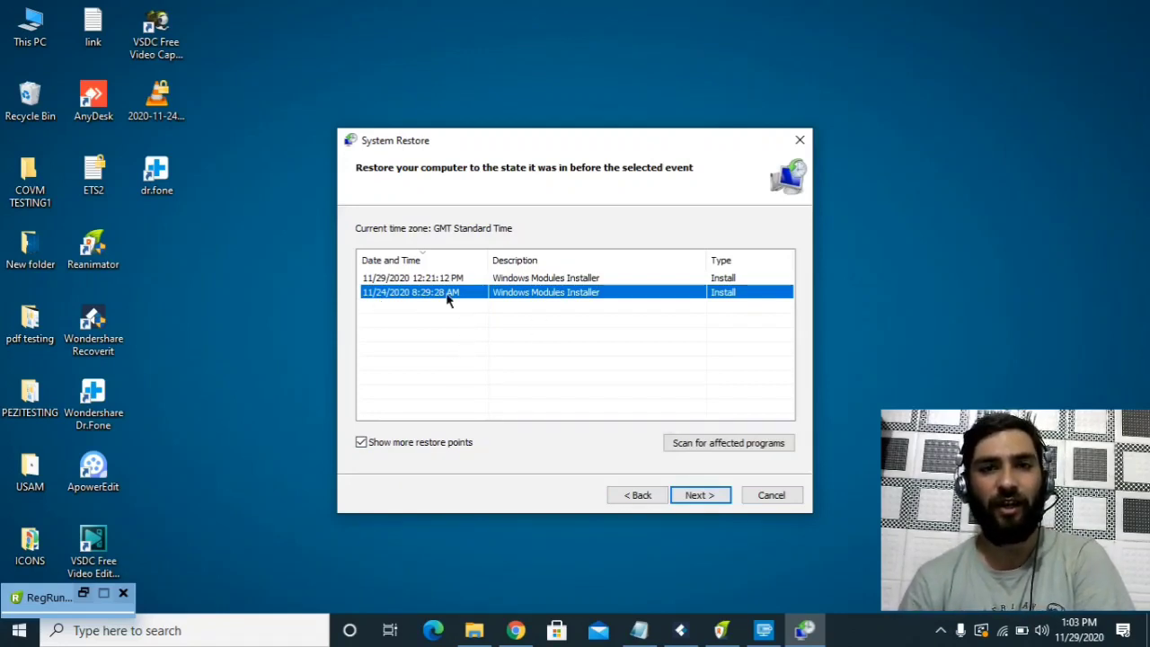
click(702, 506)
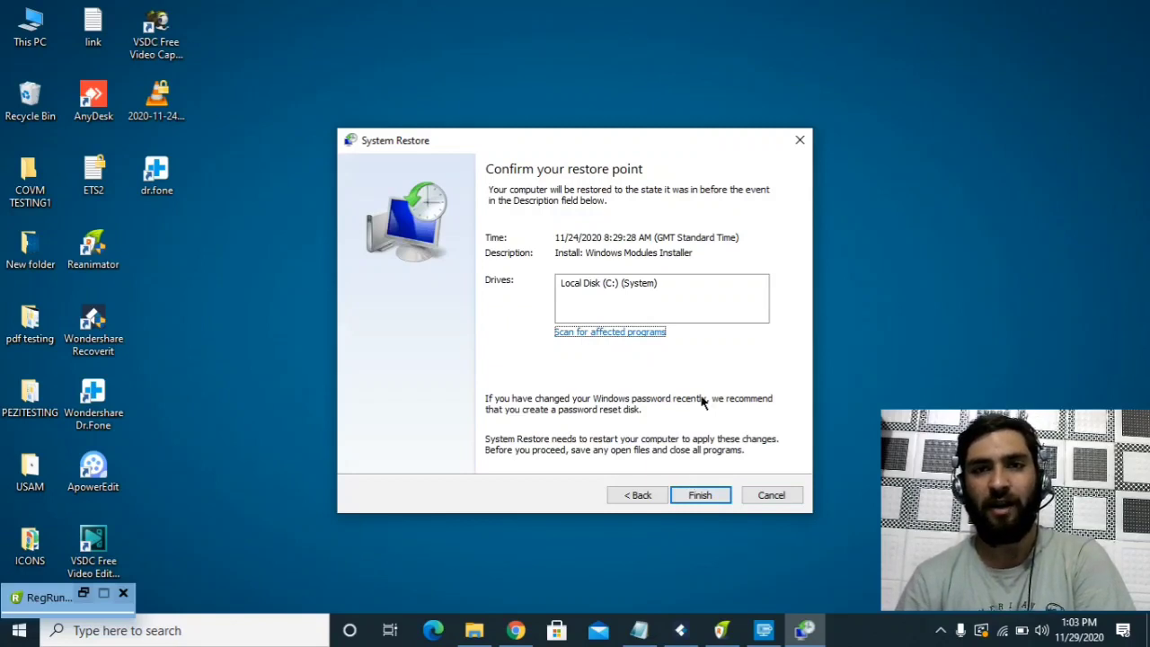
click(800, 141)
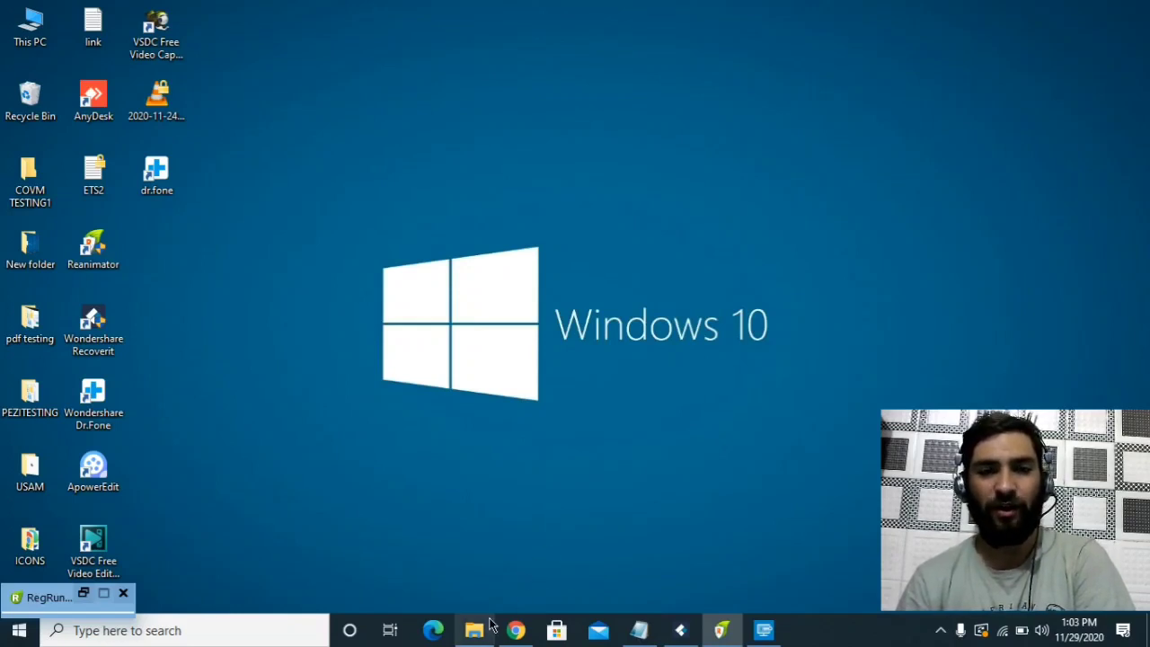
Step: Switch to the File Explorer window showing New folder on D: and extract the testdisk-7.2Tech-web archive there
mouse_move(483, 634)
click(474, 548)
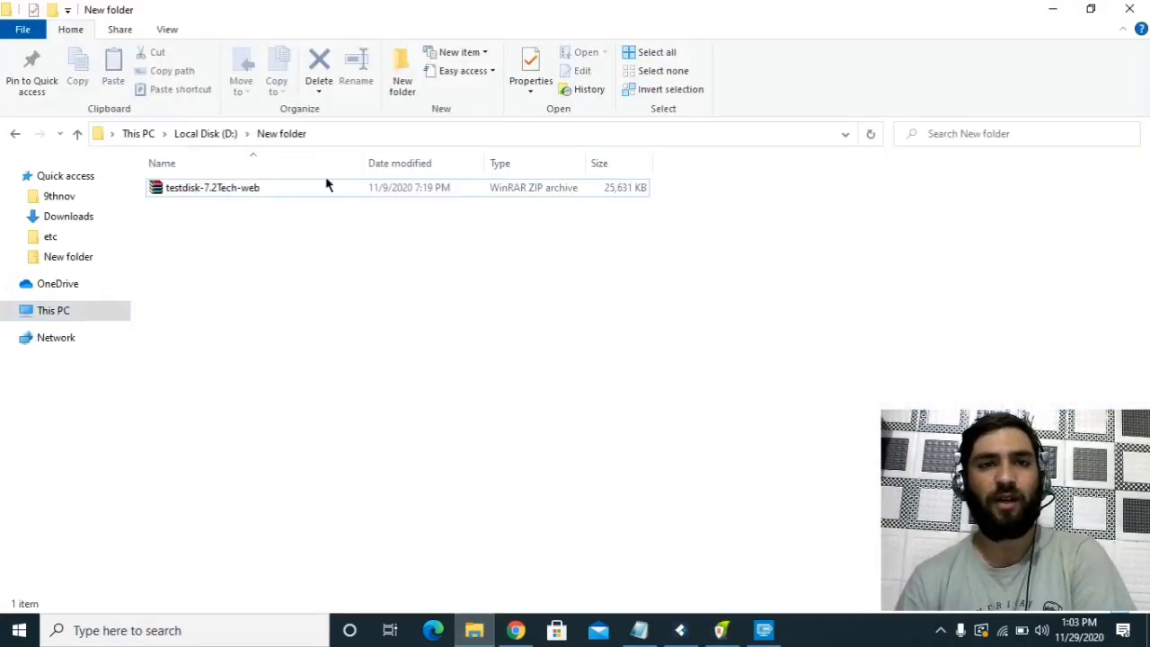
right_click(258, 192)
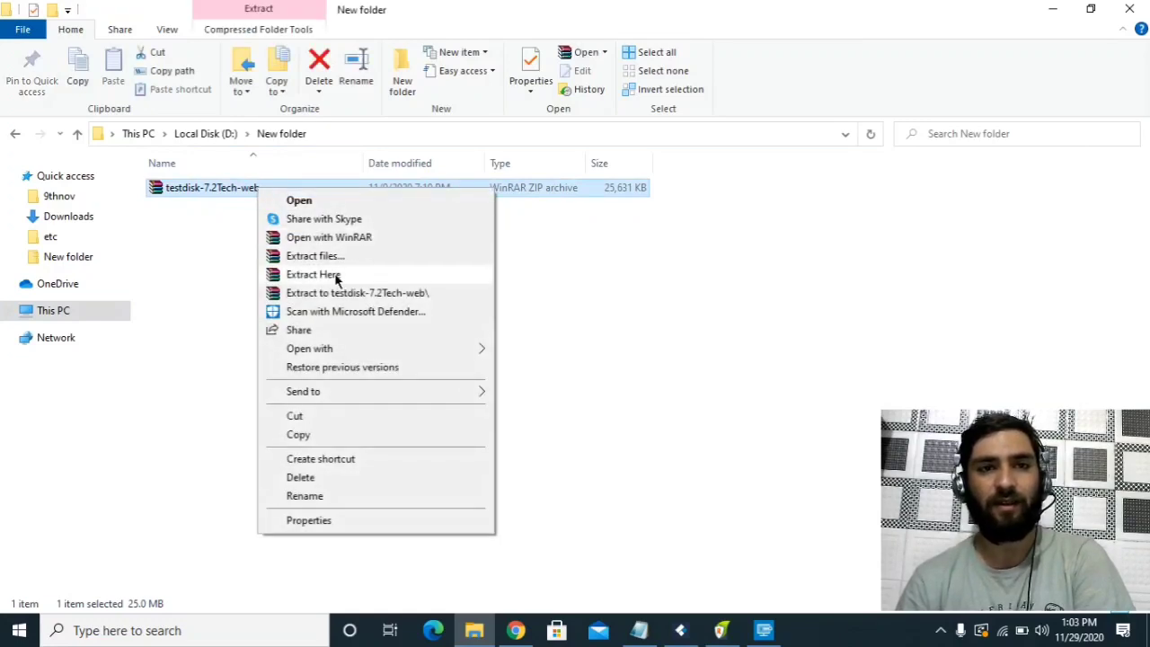
click(337, 280)
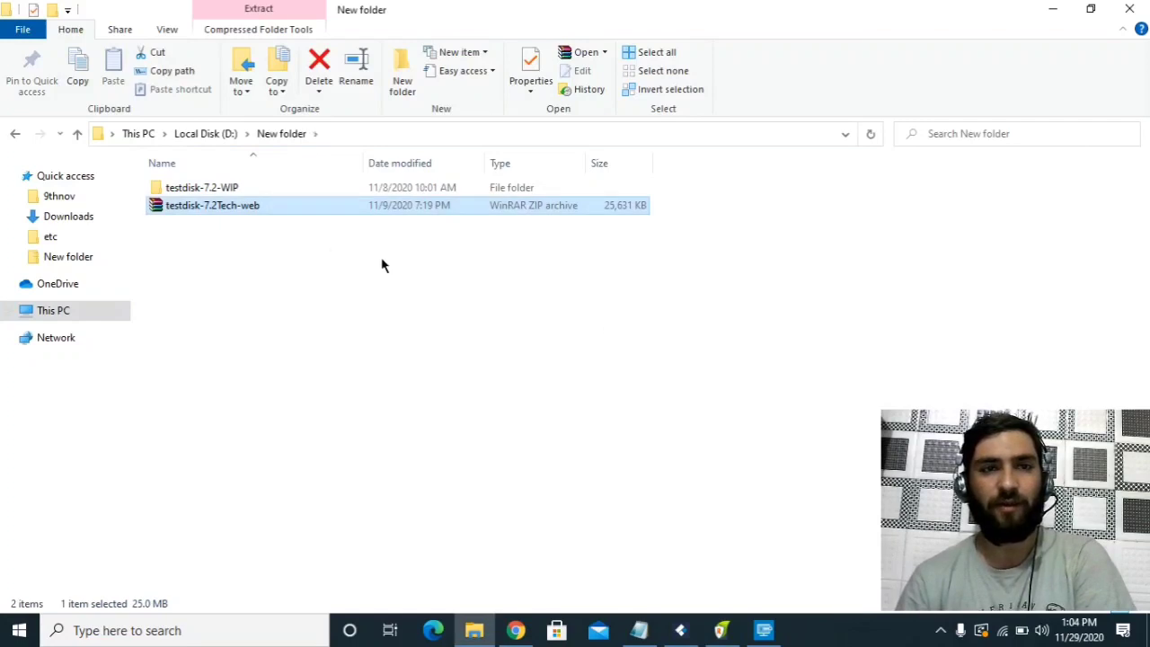
Step: Open the extracted testdisk-7.2-WIP folder and launch qphotorec_win
double_click(233, 187)
scroll(393, 364, down, 6)
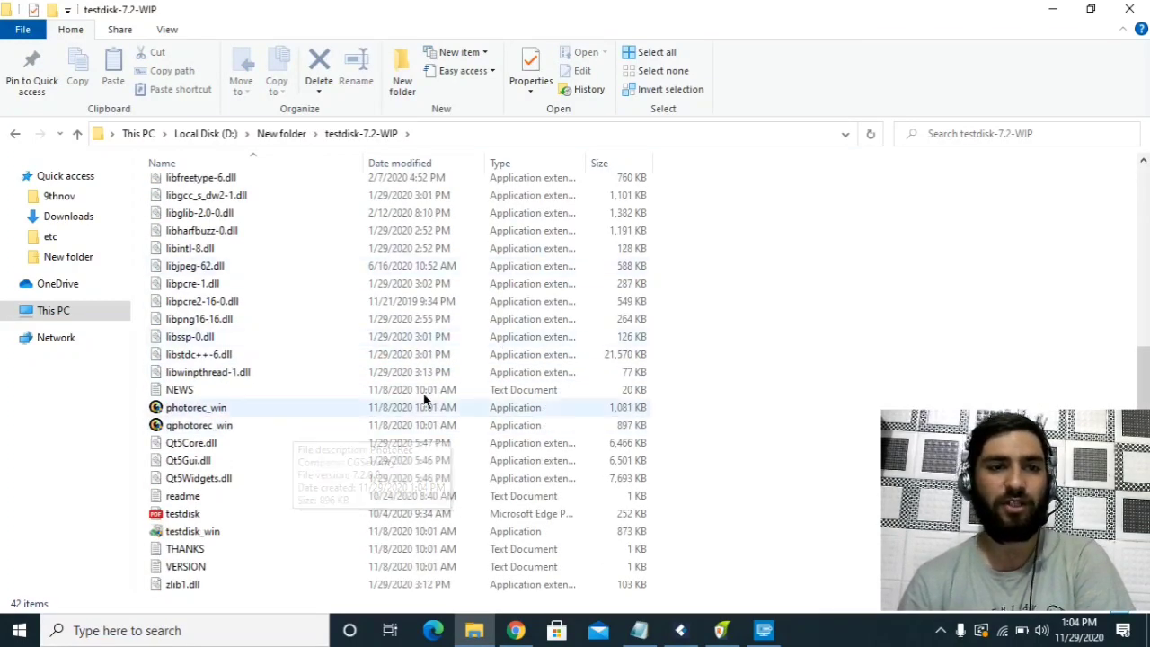
click(205, 428)
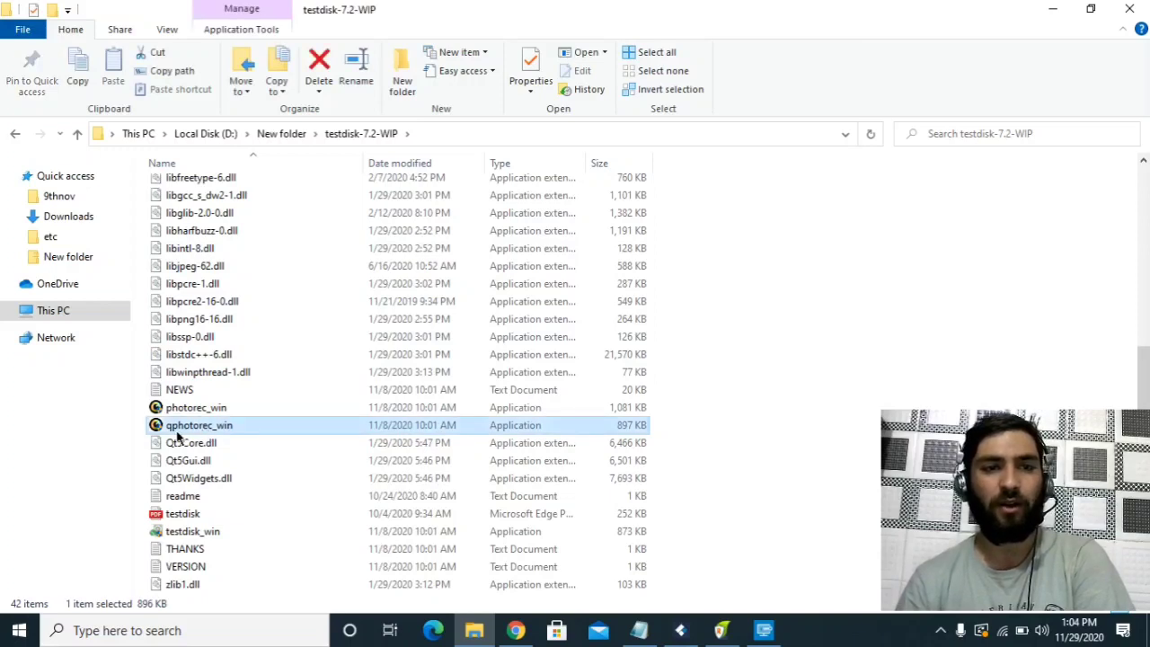
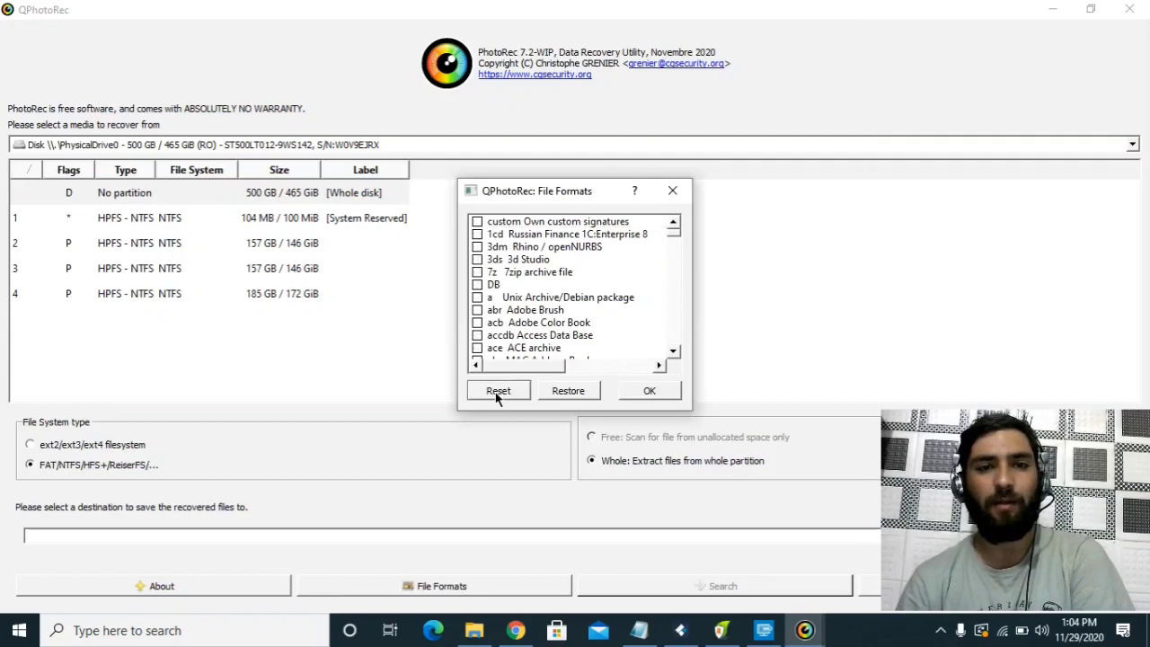
Step: Enable the png image format in the list of file formats to recover
click(547, 323)
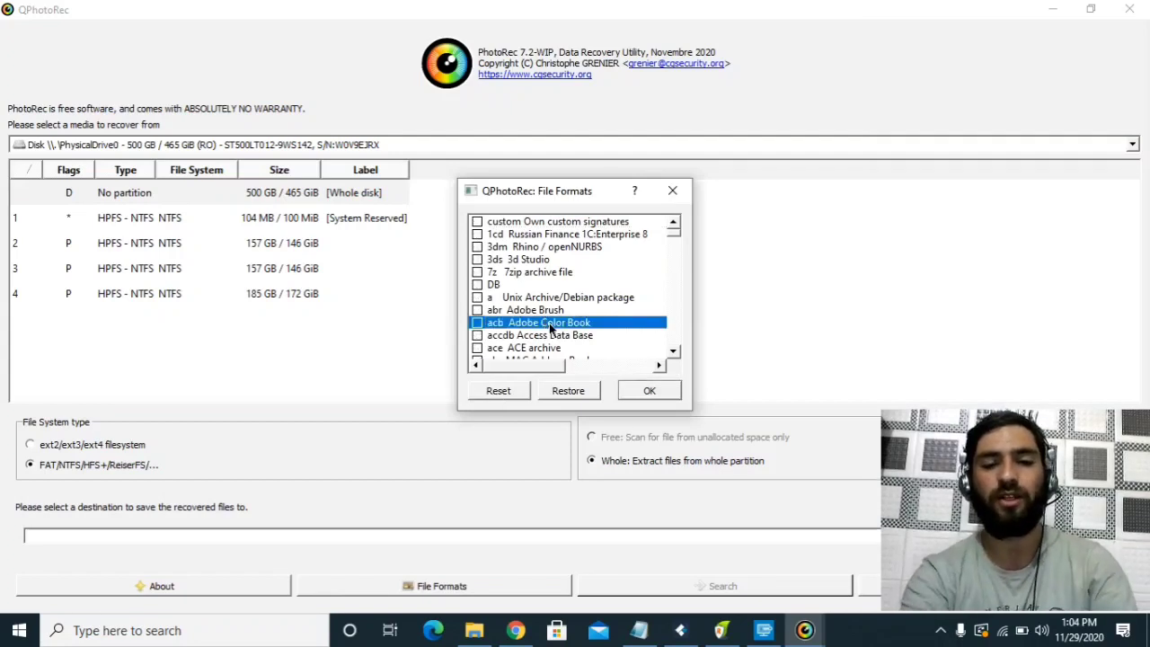
text(png)
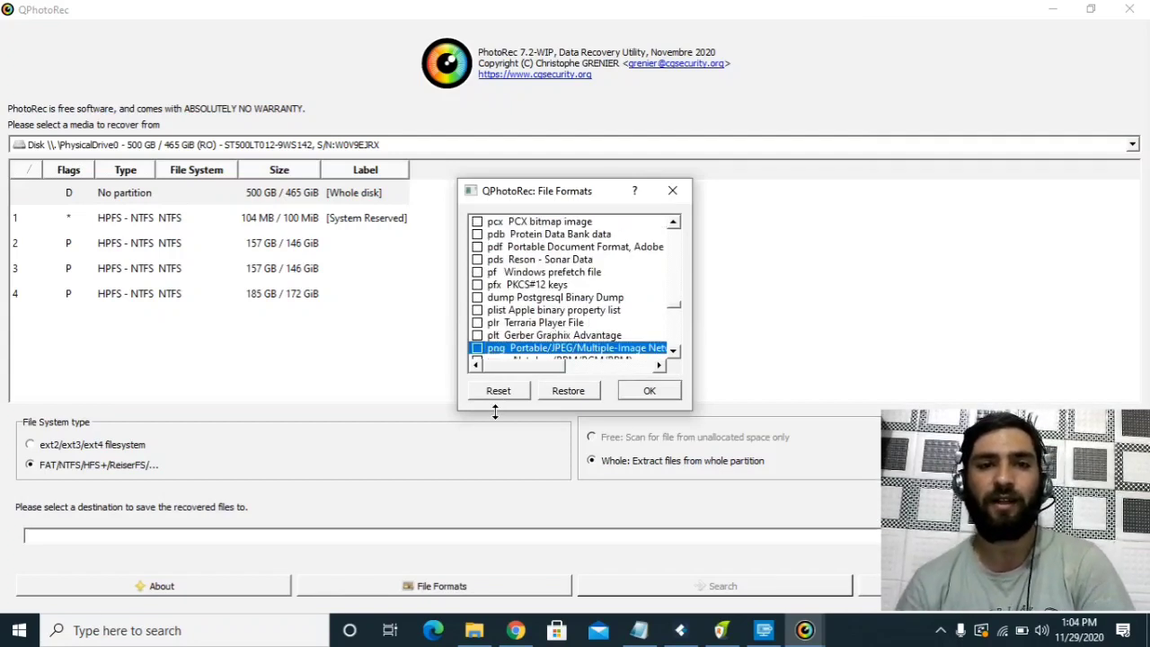
click(528, 274)
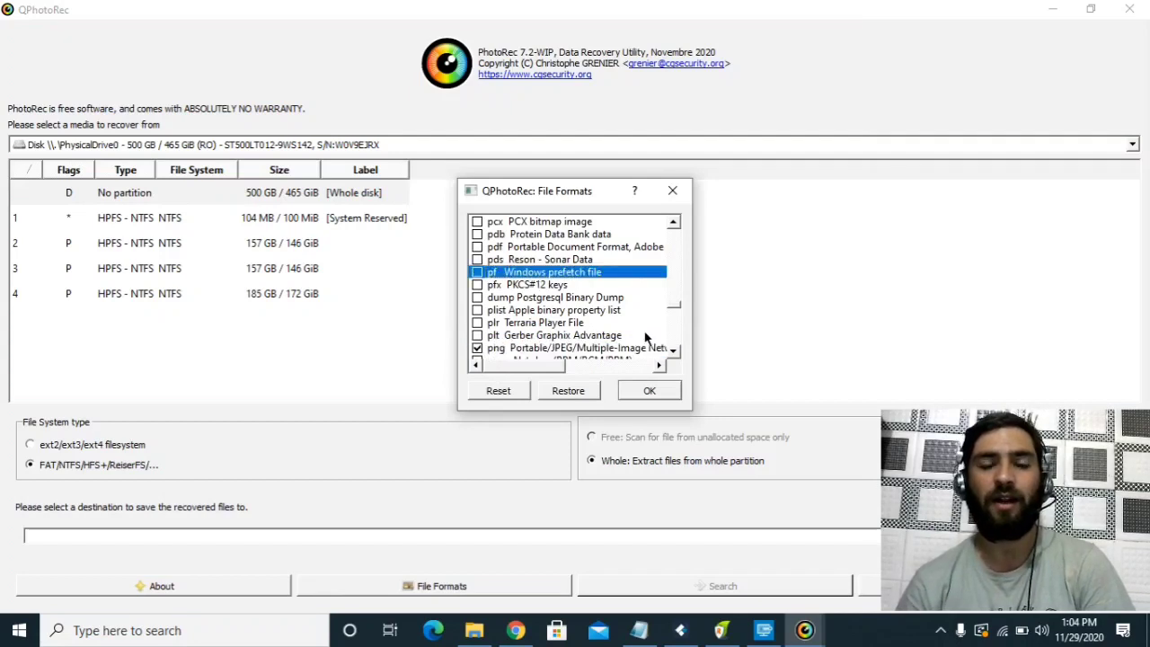
Step: Locate the jpg JPG picture entry in the file formats list and accept the format selection
text(j)
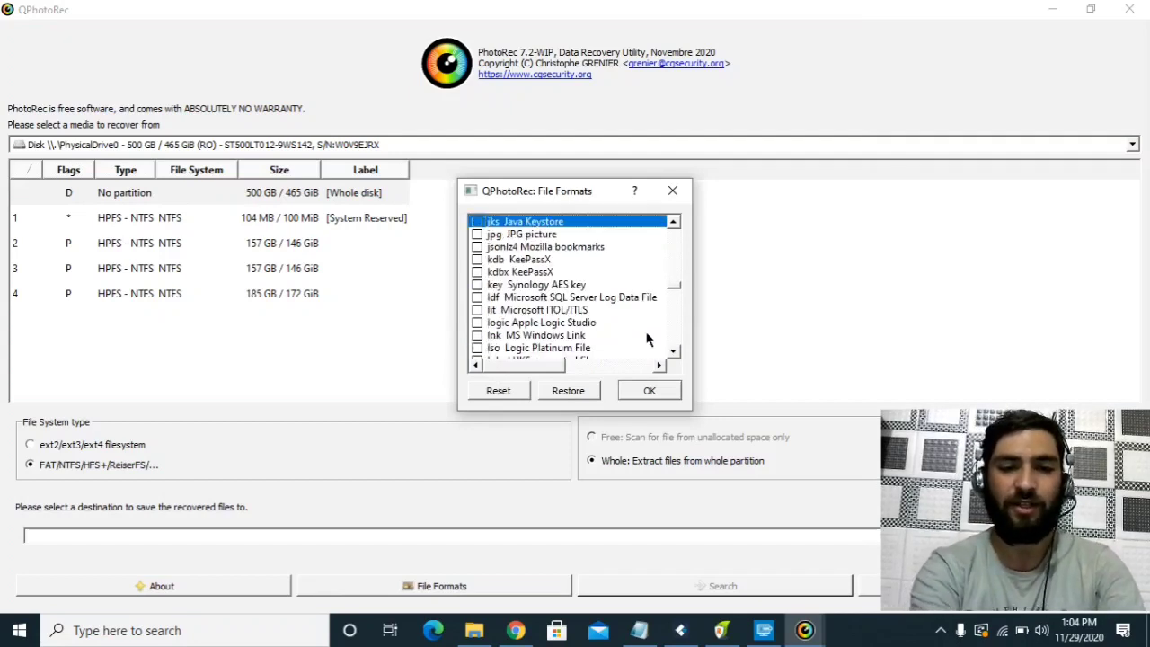
text(p)
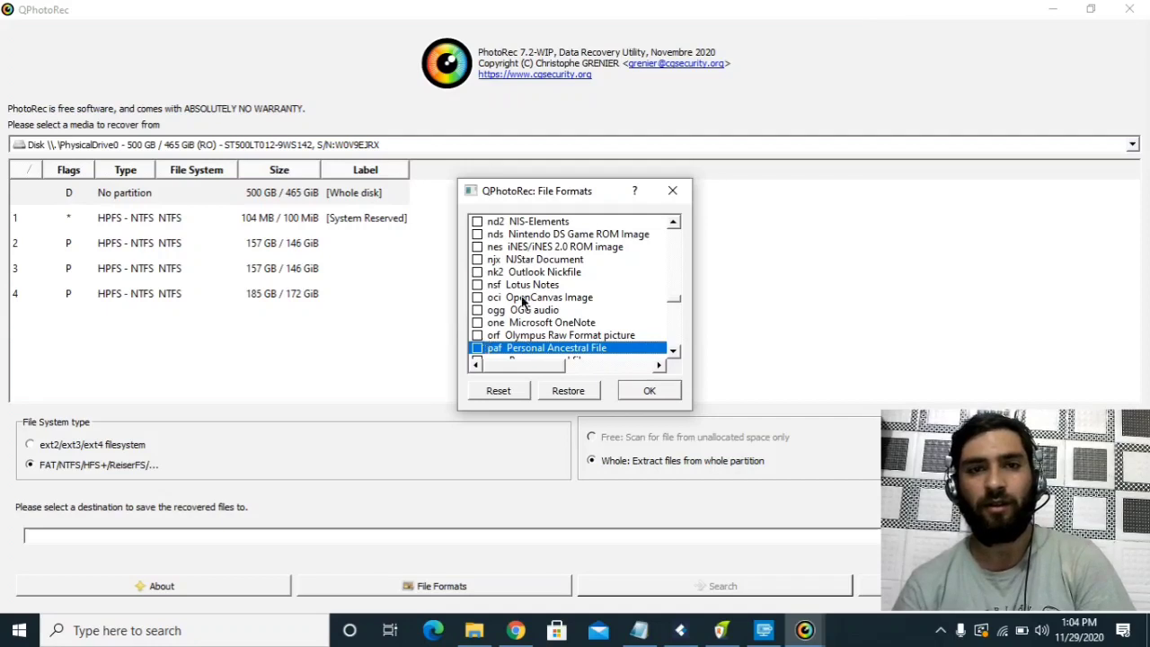
text(nsfphjp)
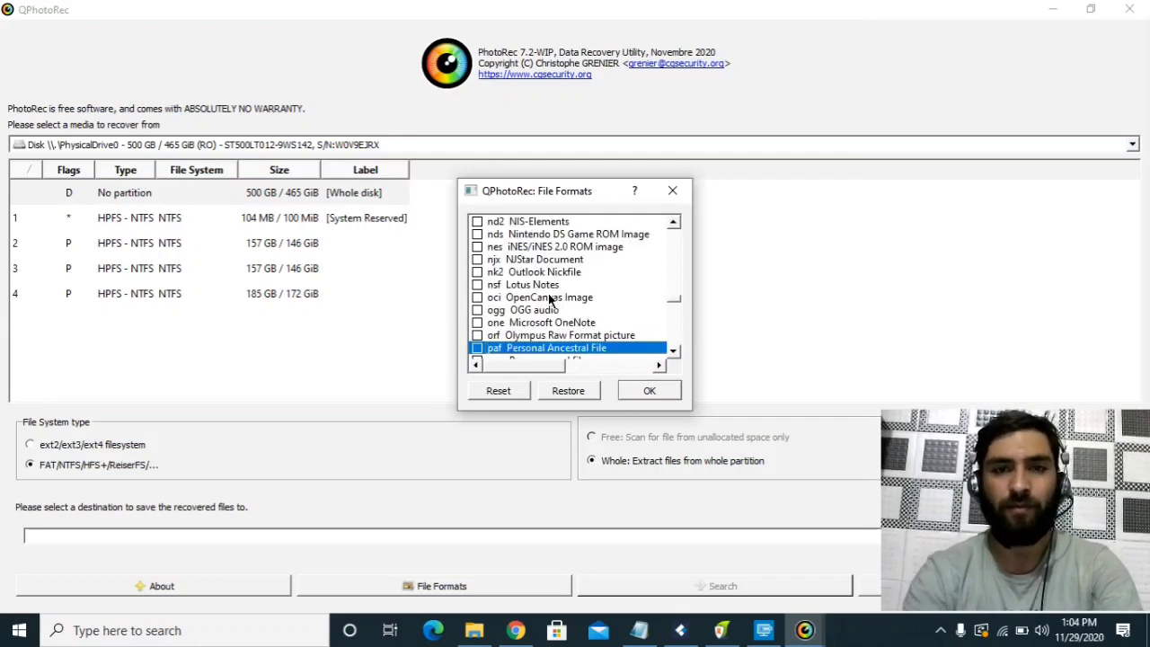
key(Up)
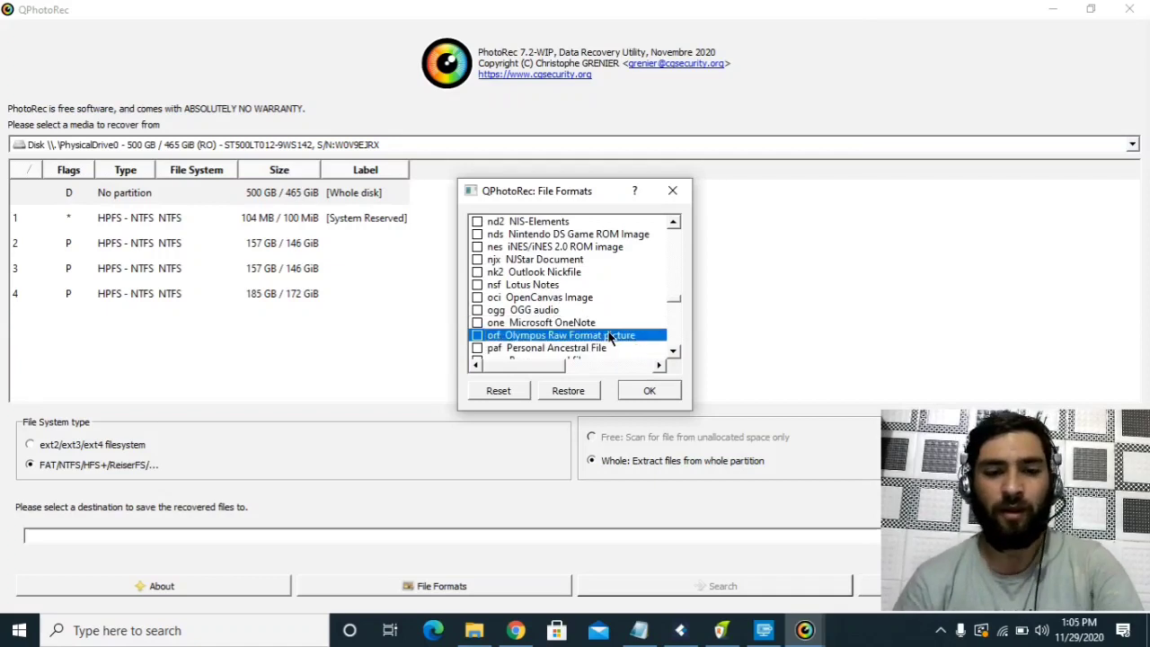
key(j)
key(p)
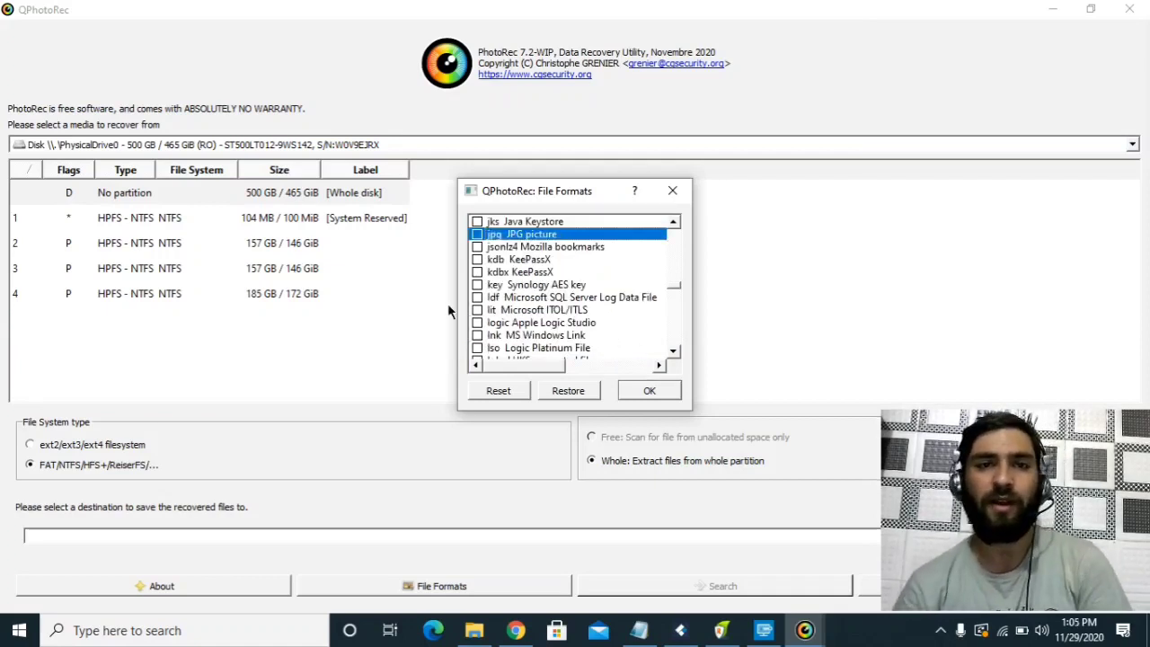
click(649, 391)
Step: Set the 63 folder inside testdisk-7.2-WIP as the destination for recovered files and start the search
drag(918, 471, 785, 470)
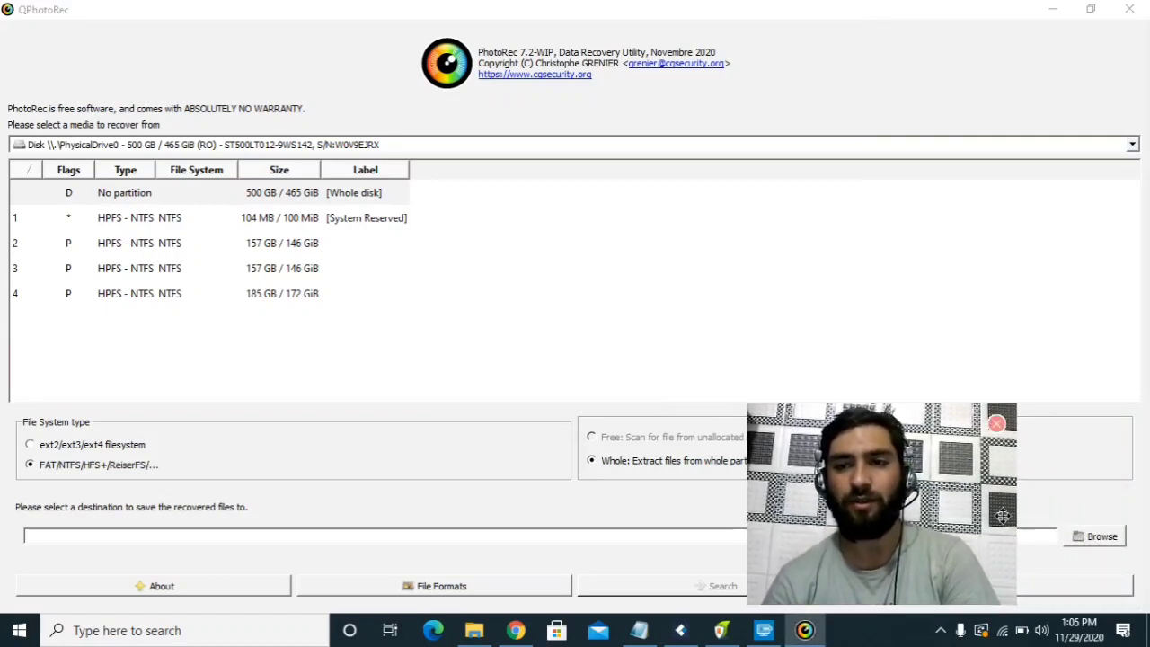
click(1096, 536)
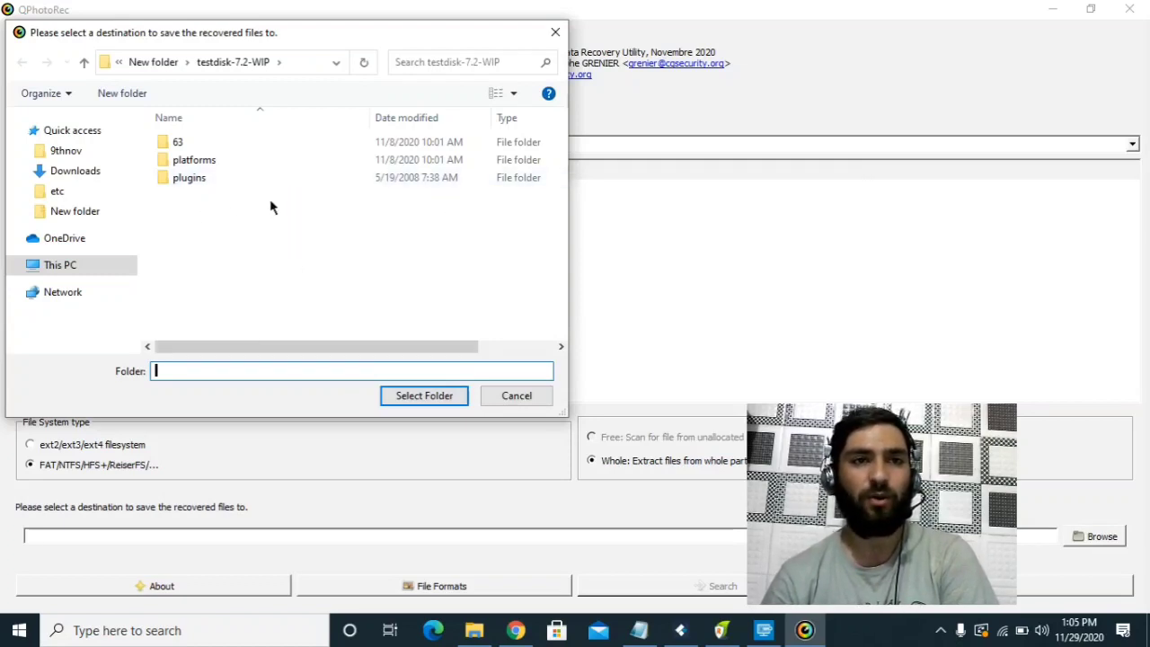
click(187, 147)
double_click(192, 145)
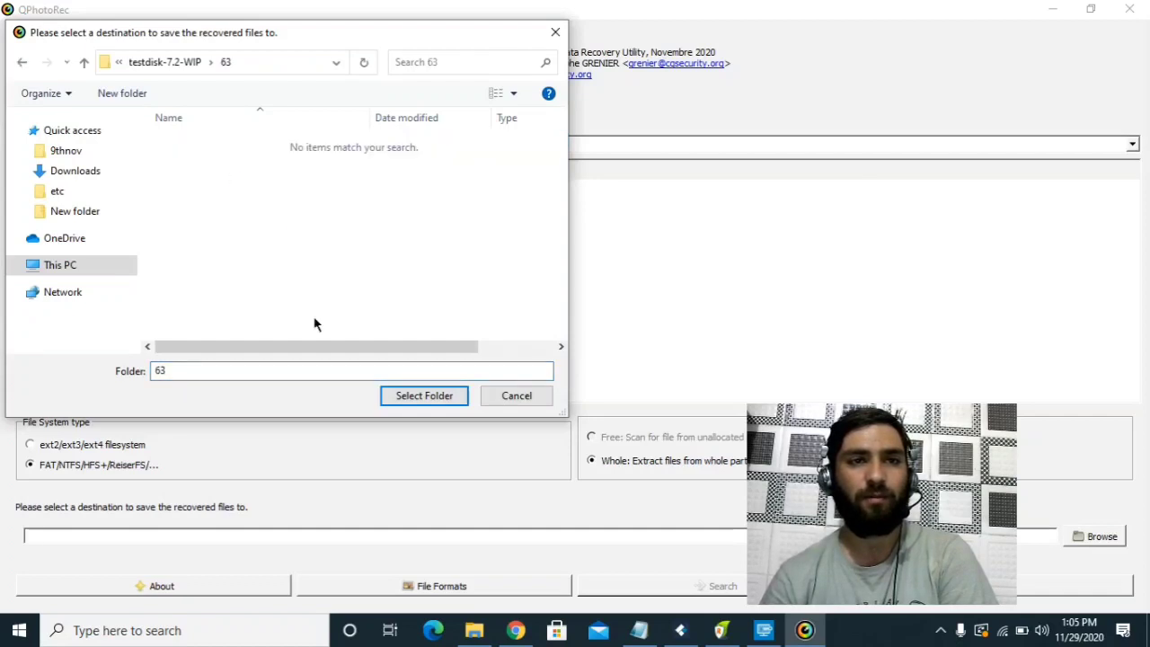
click(422, 401)
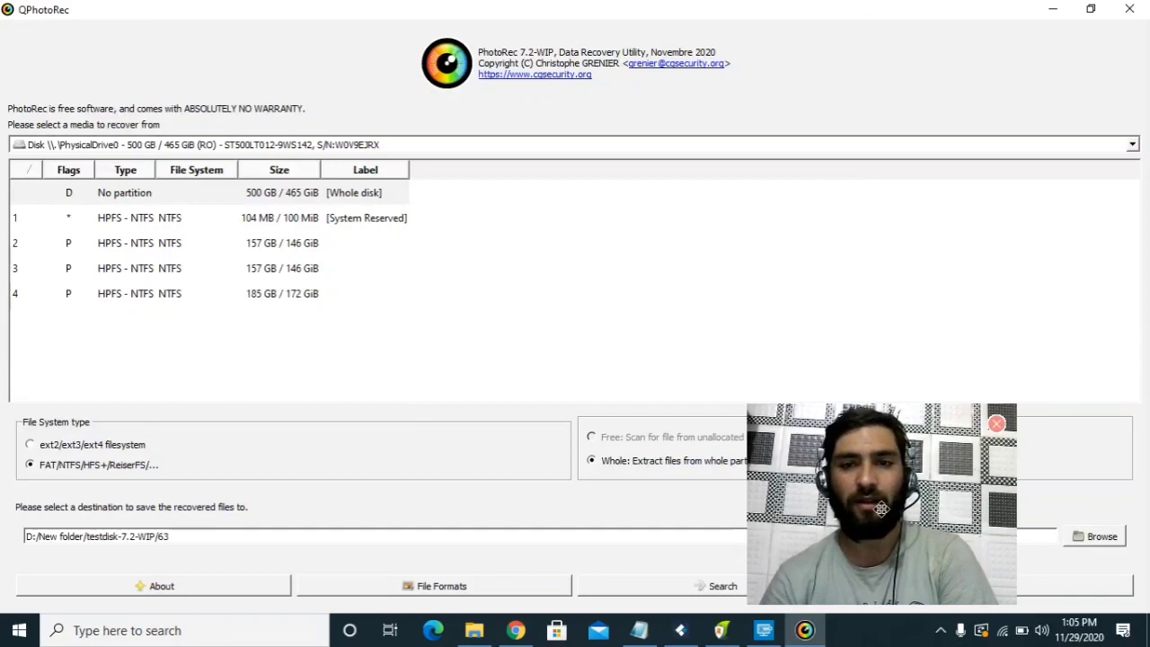
drag(882, 509, 993, 506)
click(729, 584)
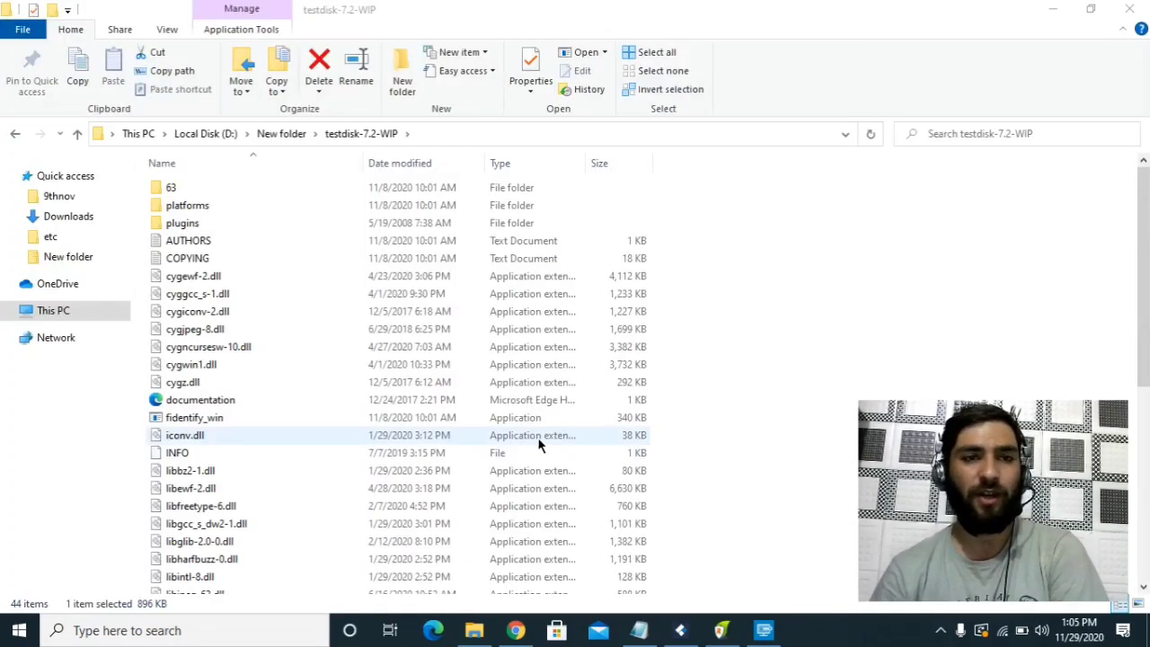
Step: Minimize File Explorer, switch to Wondershare Recoverit, and view its edition and version information
click(1059, 9)
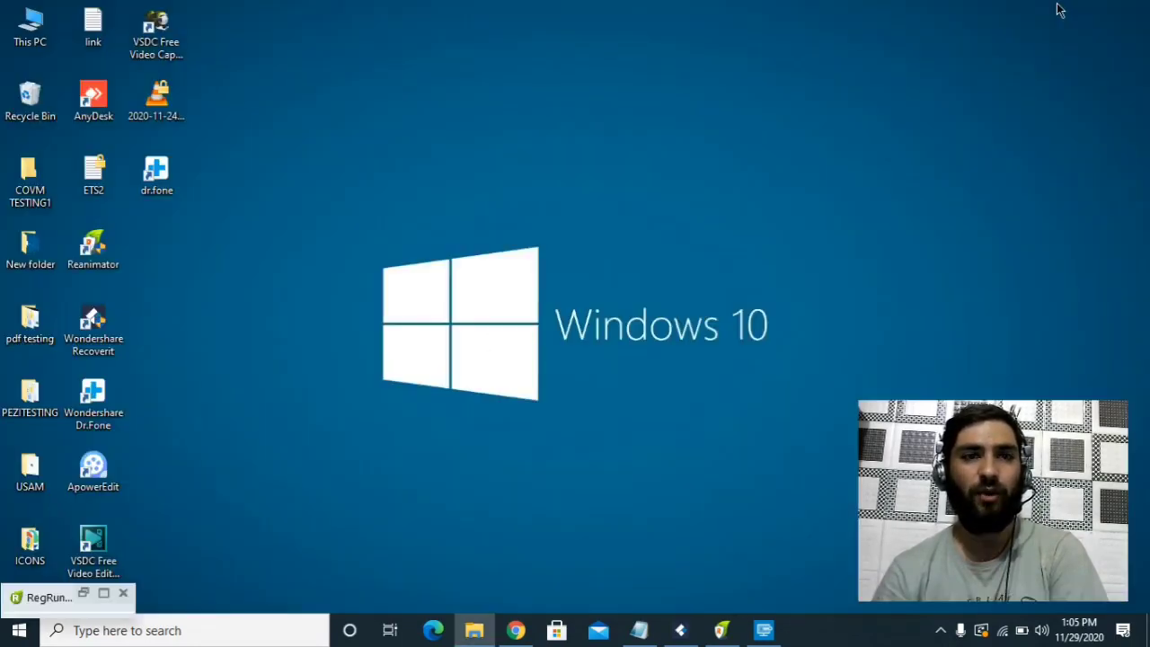
click(681, 630)
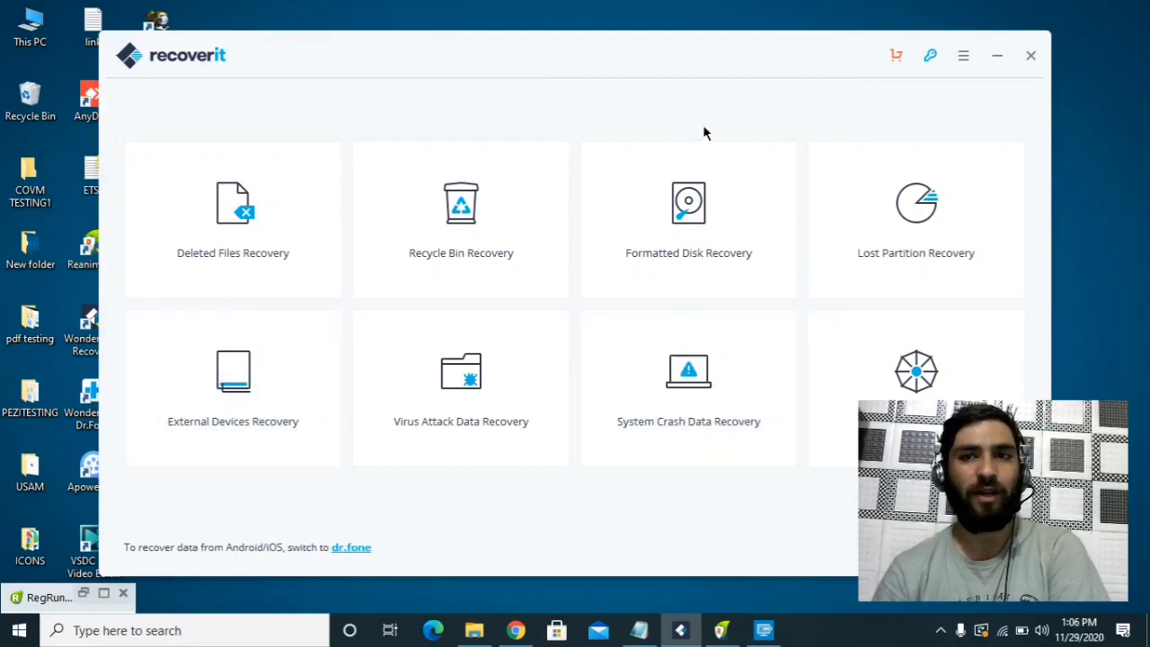
click(963, 57)
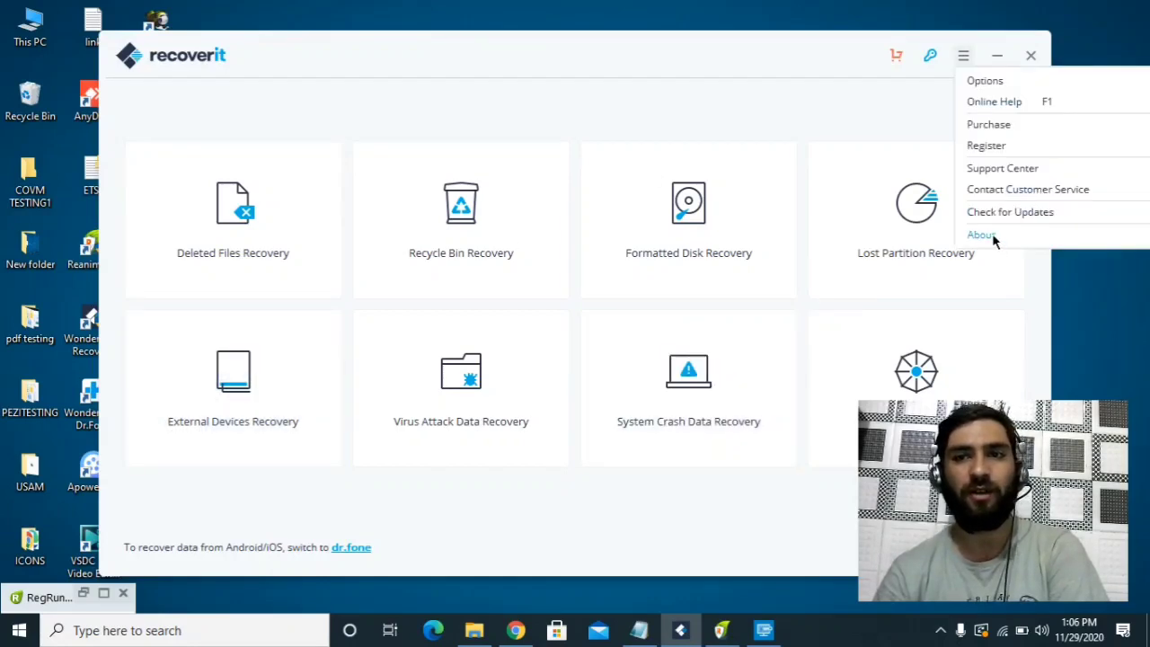
click(993, 238)
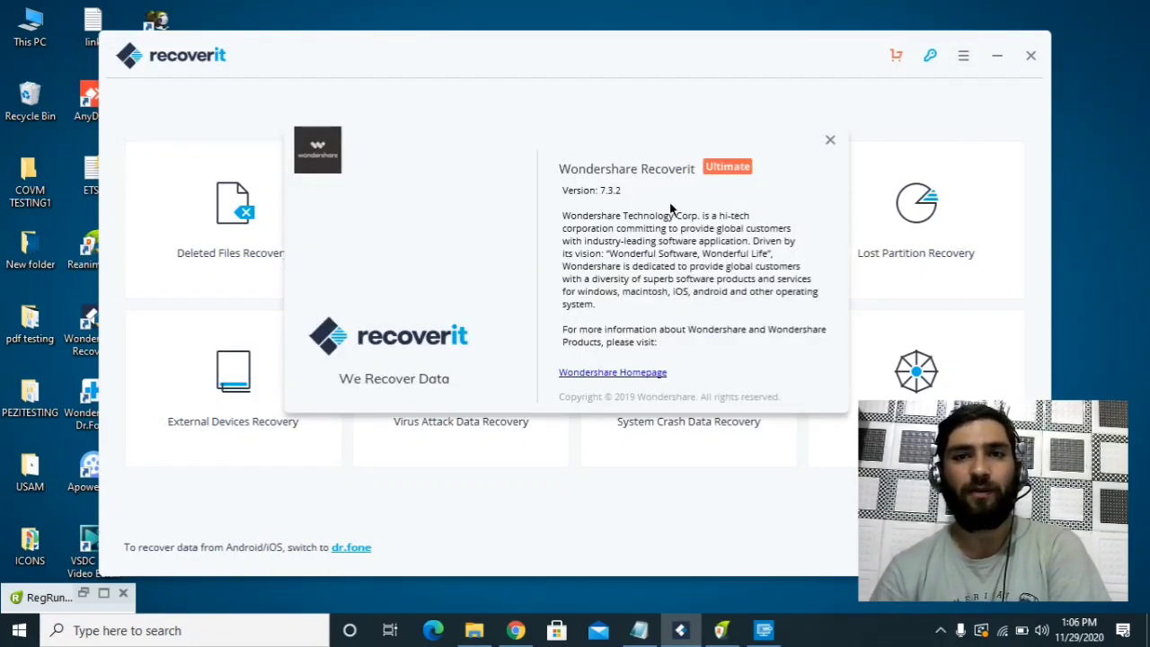
click(830, 140)
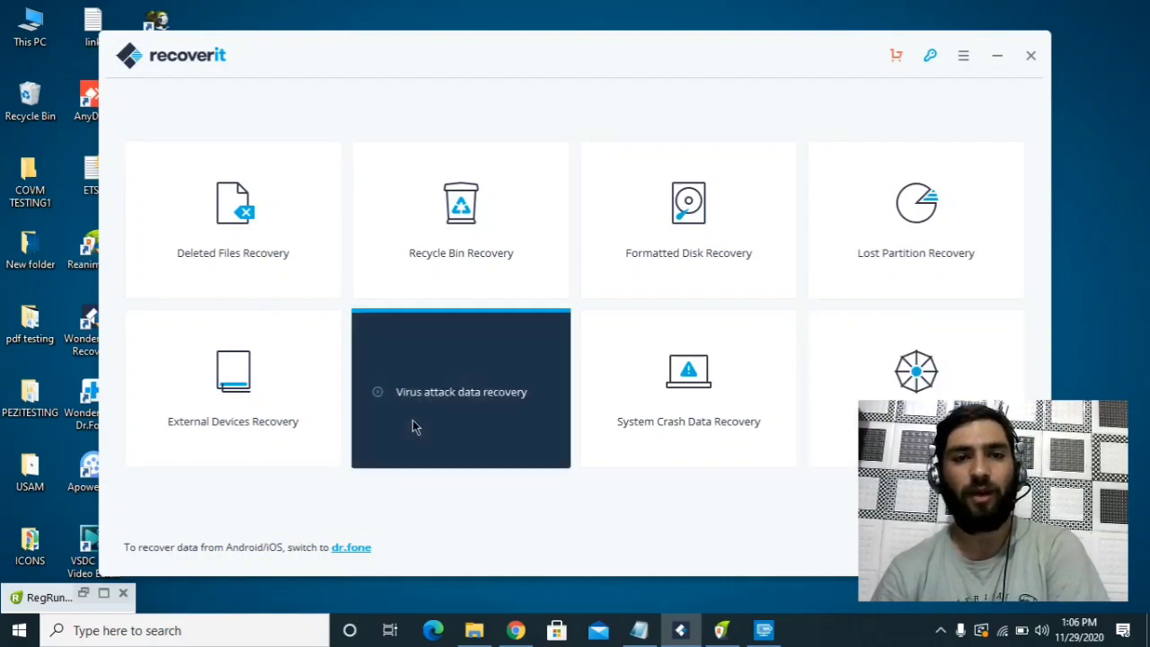
Step: Start an All-Around Recovery scan of Local Disk (D:)
click(904, 370)
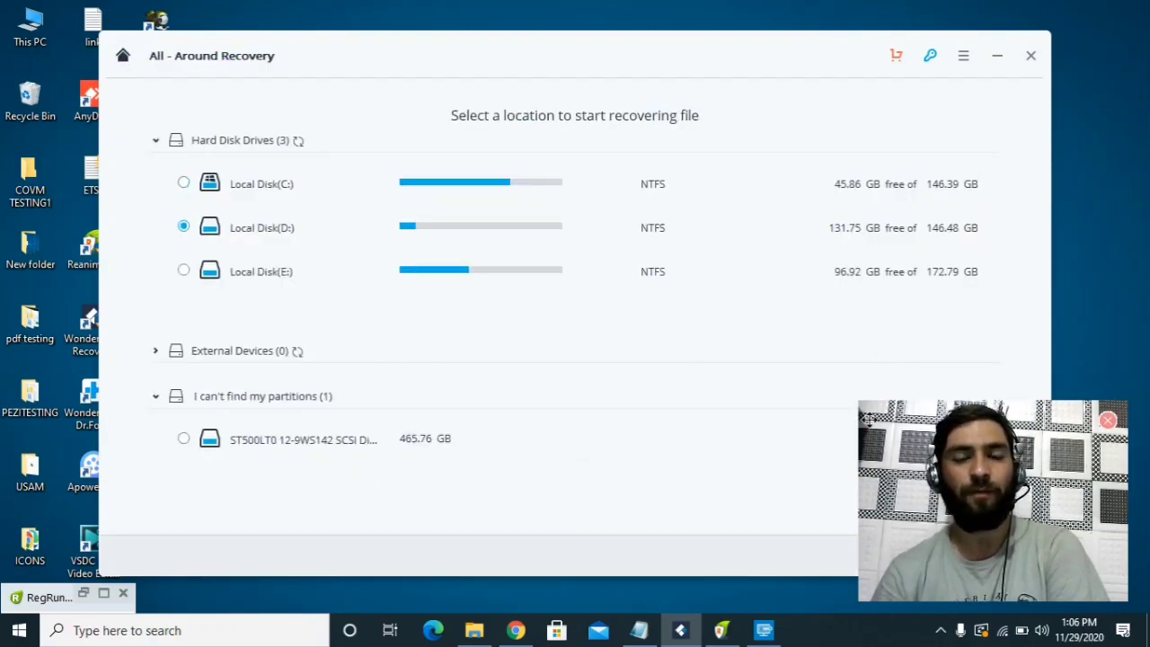
drag(899, 501, 689, 578)
click(976, 556)
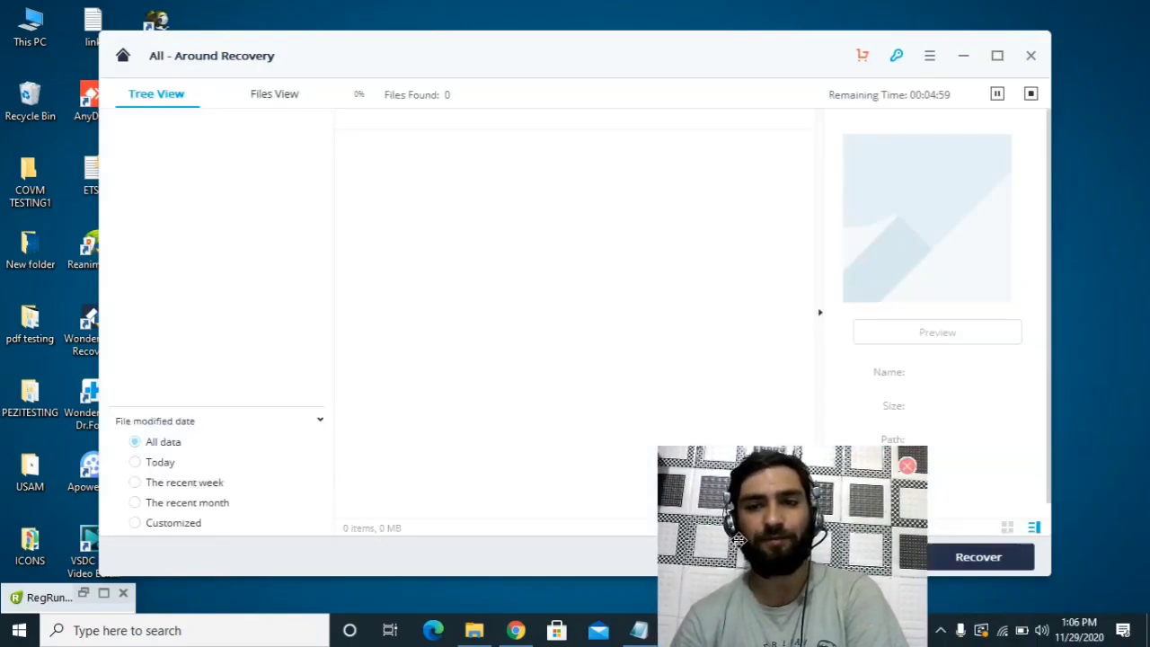